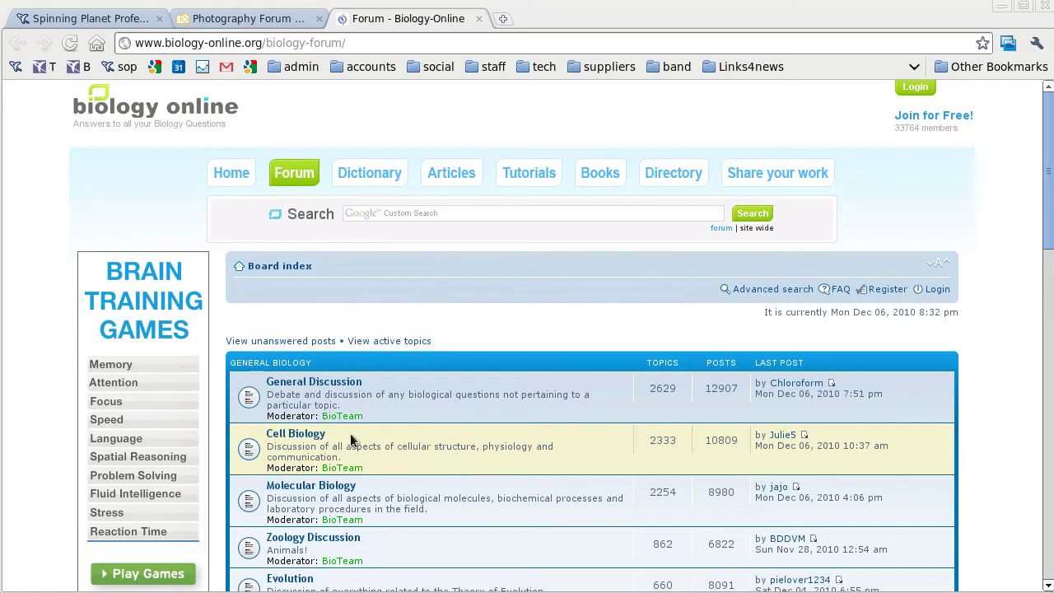
View the Cell Biology forum on Biology Online and close that site's tab.
{"action": "left_click", "coordinate": [315, 439]}
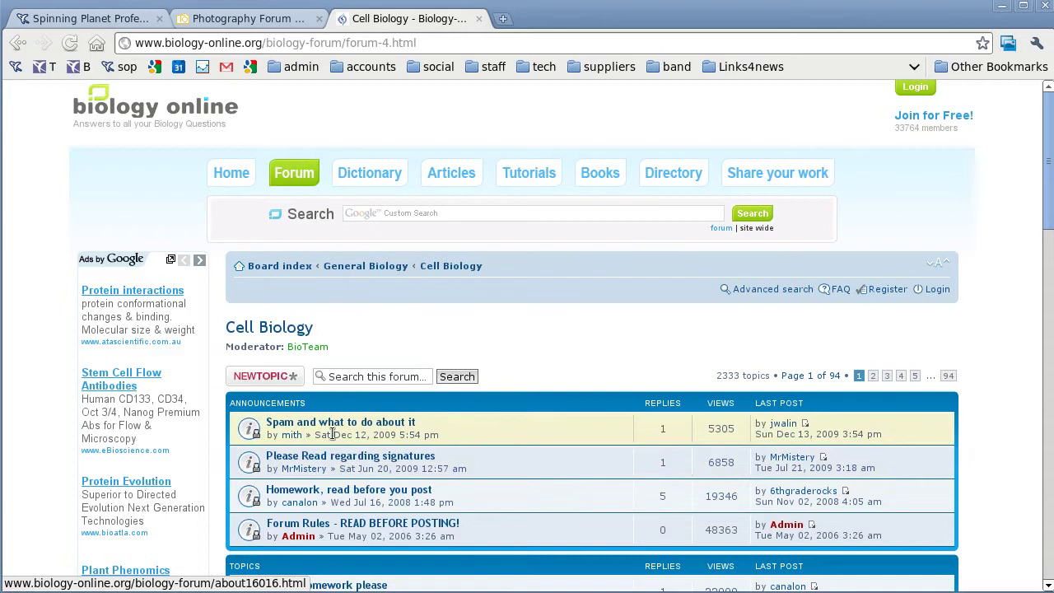
{"action": "left_click", "coordinate": [478, 19]}
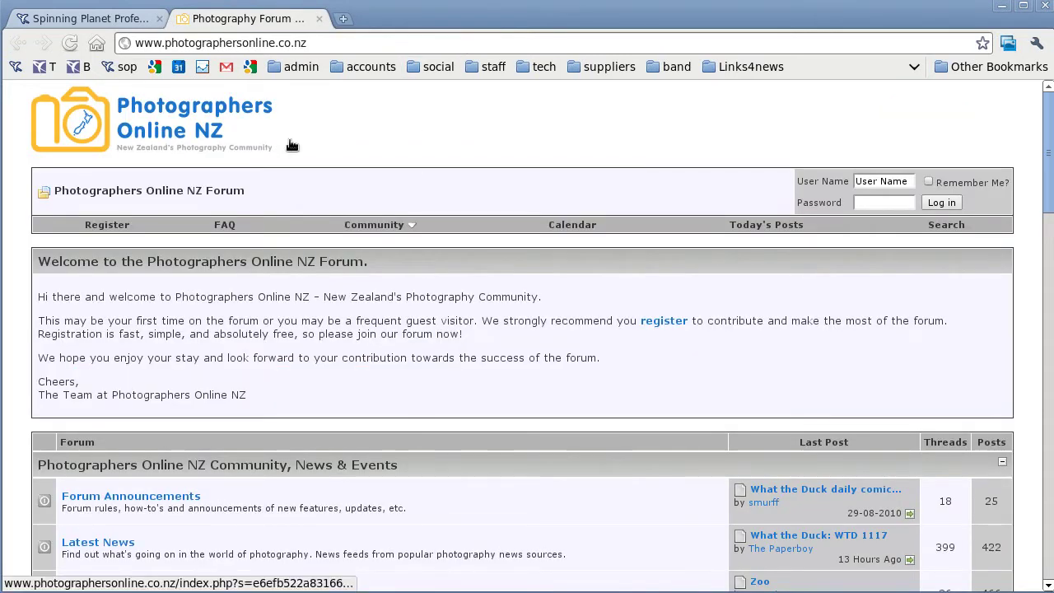
Examine the threads in the Forum Photo Competitions section of Photographers Online NZ, and close that site's tab.
{"action": "scroll", "coordinate": [396, 396], "scroll_direction": "down", "scroll_amount": 4}
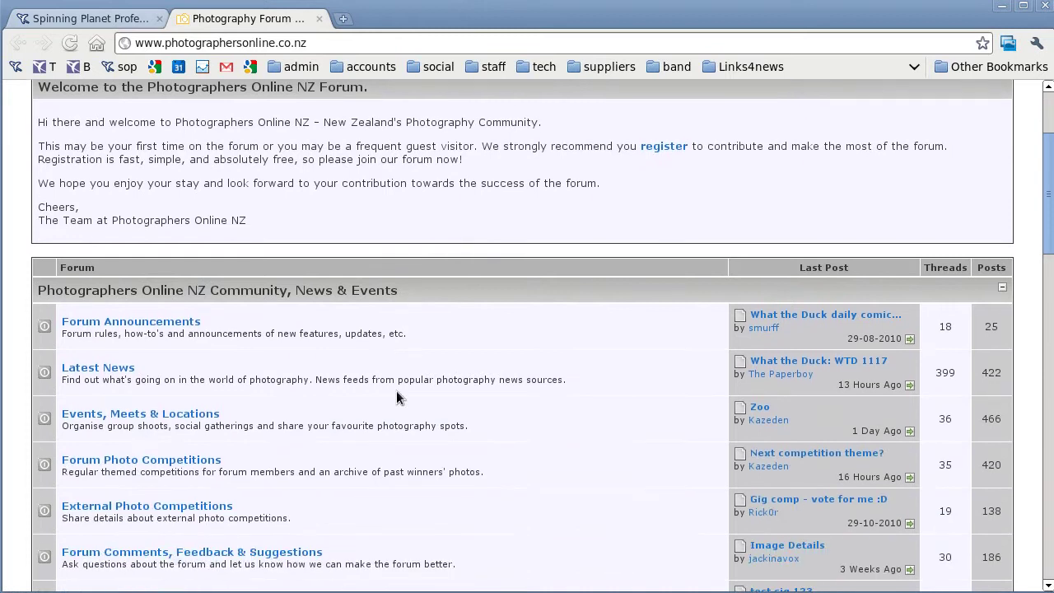
{"action": "scroll", "coordinate": [397, 396], "scroll_direction": "down", "scroll_amount": 2}
{"action": "left_click", "coordinate": [186, 375]}
{"action": "scroll", "coordinate": [464, 424], "scroll_direction": "down", "scroll_amount": 4}
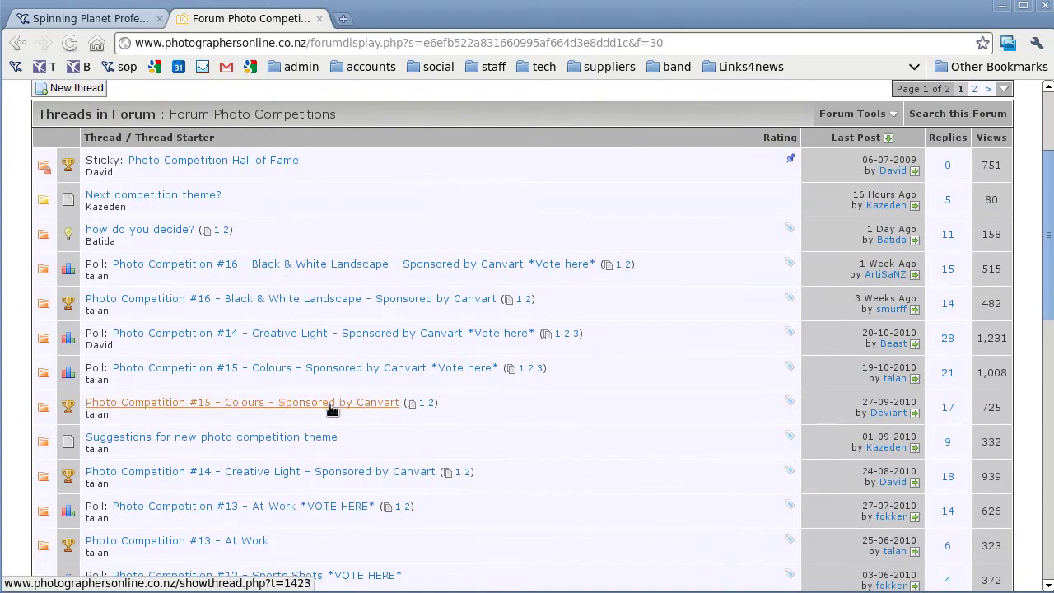
{"action": "mouse_move", "coordinate": [391, 386]}
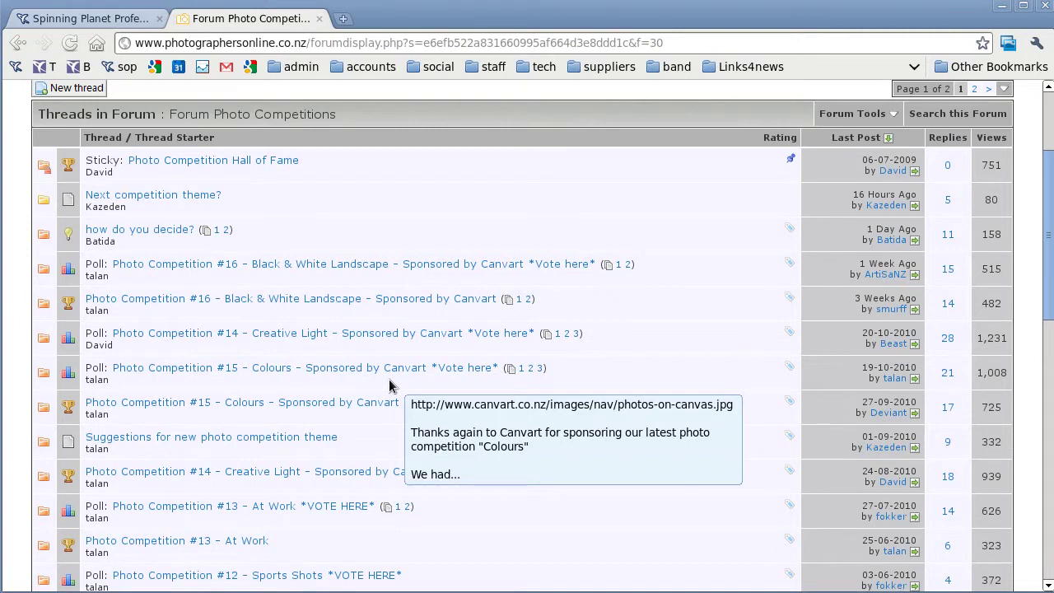
{"action": "mouse_move", "coordinate": [364, 342]}
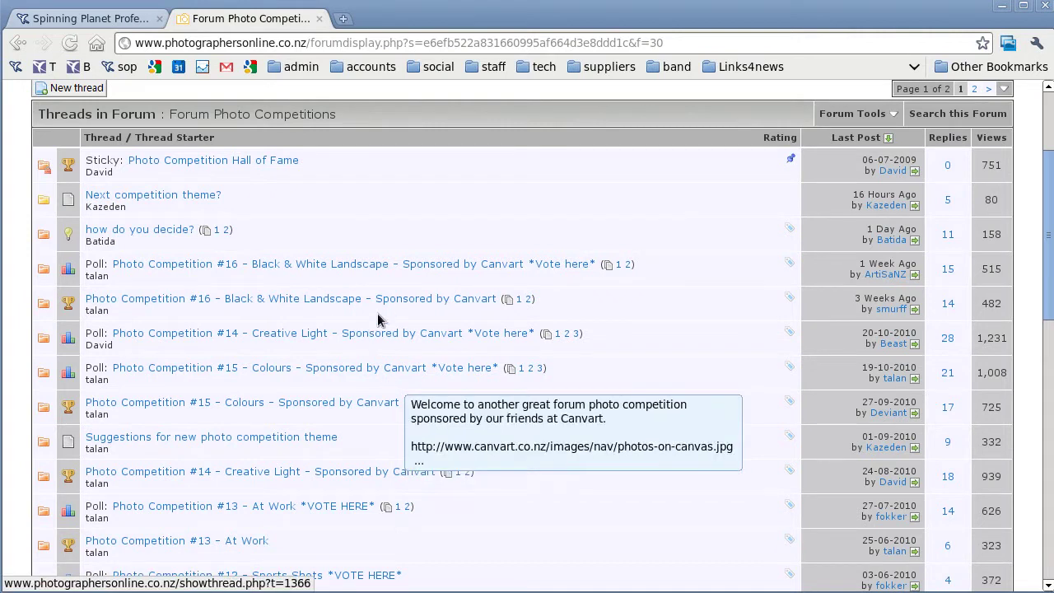
{"action": "left_click", "coordinate": [320, 20]}
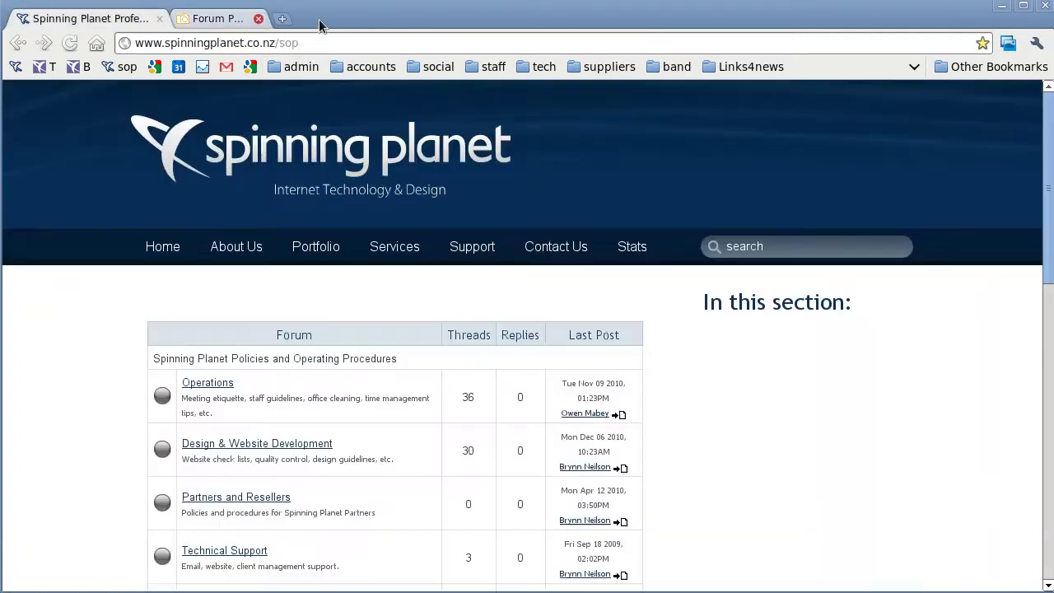
Open the Design & Website Development forum on the Spinning Planet site and look over its threads.
{"action": "scroll", "coordinate": [660, 405], "scroll_direction": "down", "scroll_amount": 3}
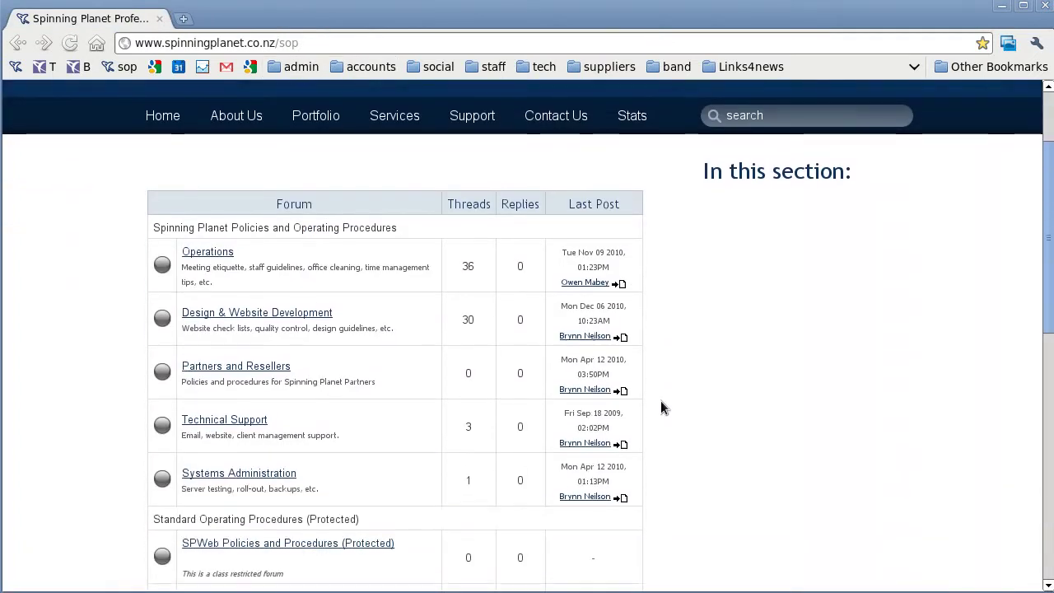
{"action": "left_click", "coordinate": [302, 321]}
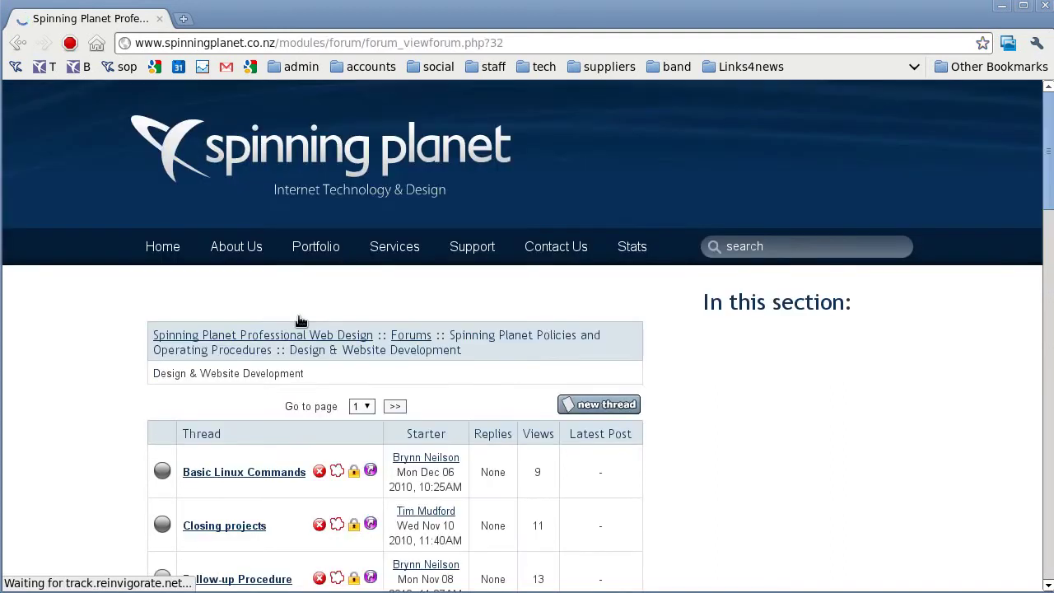
{"action": "scroll", "coordinate": [294, 402], "scroll_direction": "down", "scroll_amount": 4}
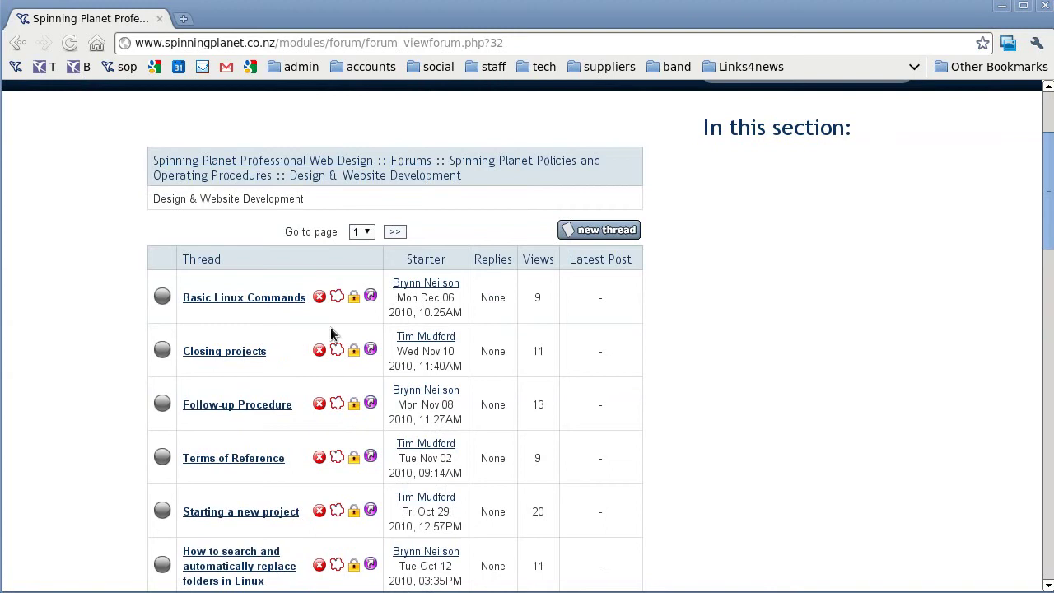
Open the Basic Linux Commands thread and read through its post.
{"action": "left_click", "coordinate": [230, 306]}
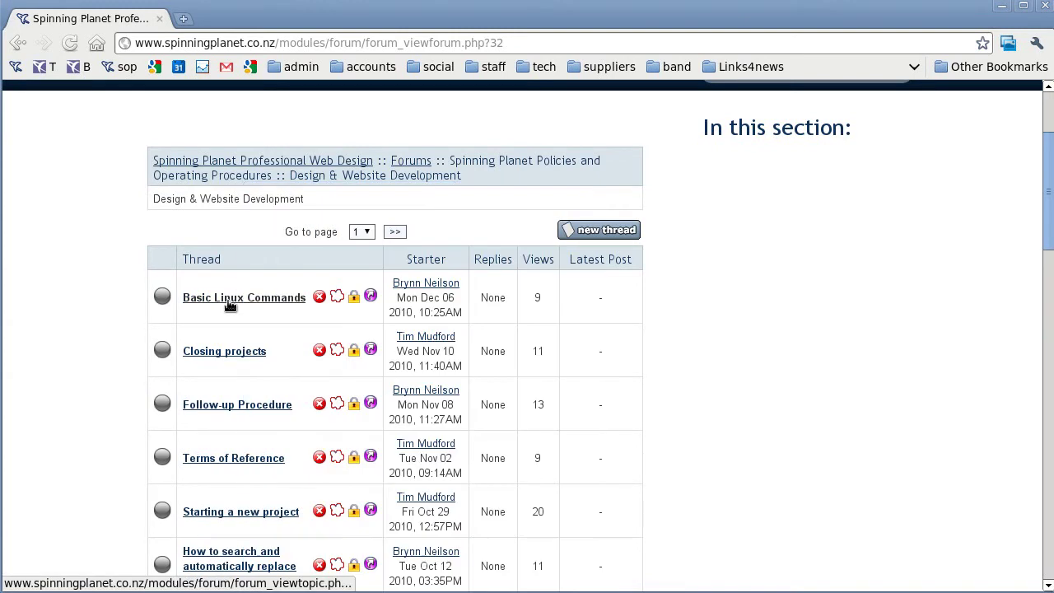
{"action": "scroll", "coordinate": [55, 460], "scroll_direction": "down", "scroll_amount": 5}
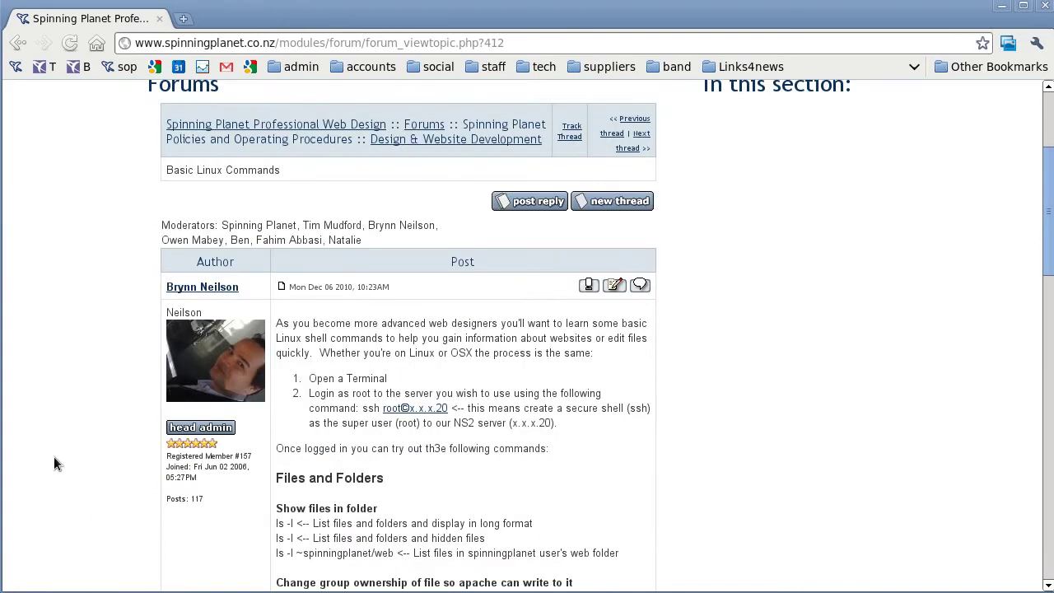
{"action": "scroll", "coordinate": [359, 401], "scroll_direction": "down", "scroll_amount": 4}
{"action": "scroll", "coordinate": [359, 400], "scroll_direction": "down", "scroll_amount": 10}
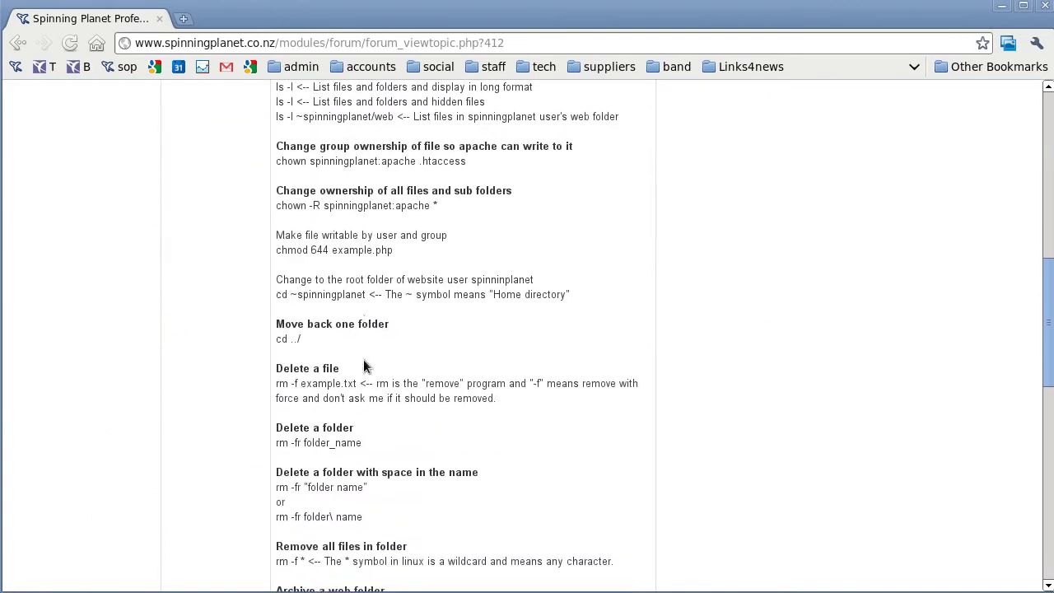
{"action": "scroll", "coordinate": [371, 368], "scroll_direction": "up", "scroll_amount": 18}
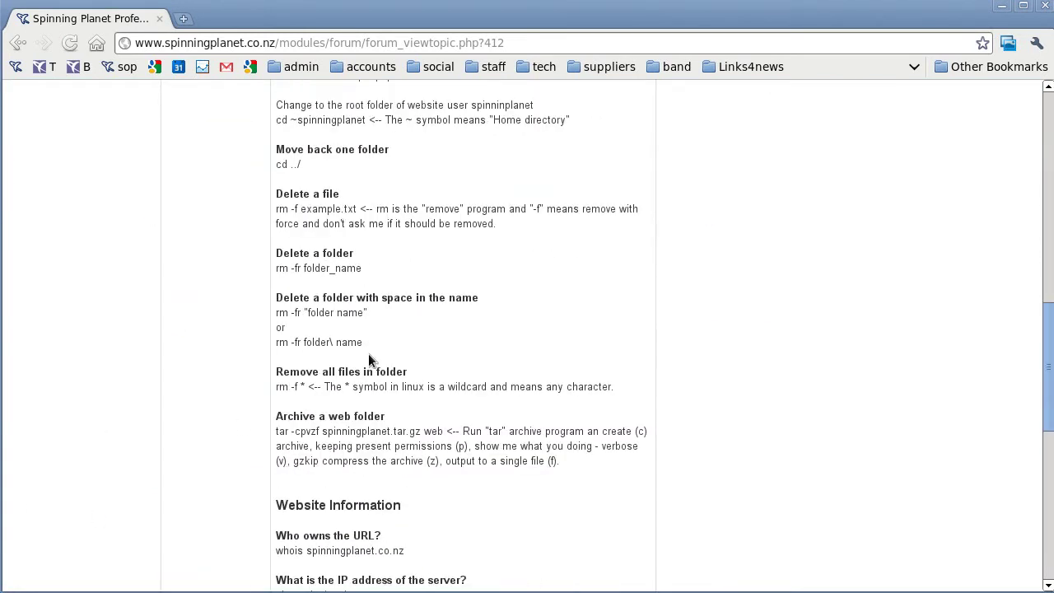
{"action": "scroll", "coordinate": [477, 315], "scroll_direction": "up", "scroll_amount": 5}
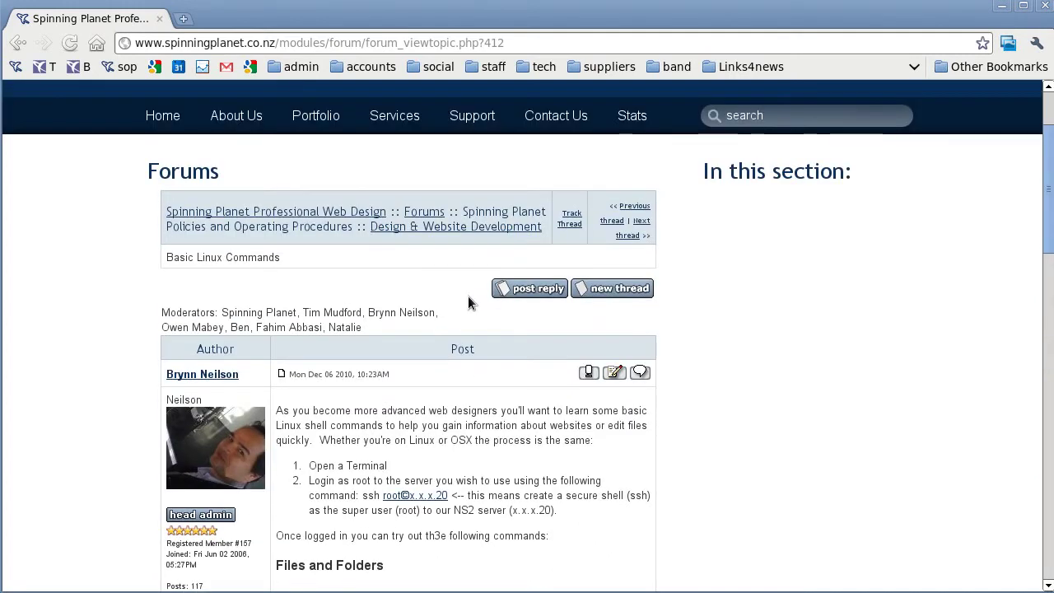
Return to the forums index and search the site for "holiday".
{"action": "left_click", "coordinate": [423, 225]}
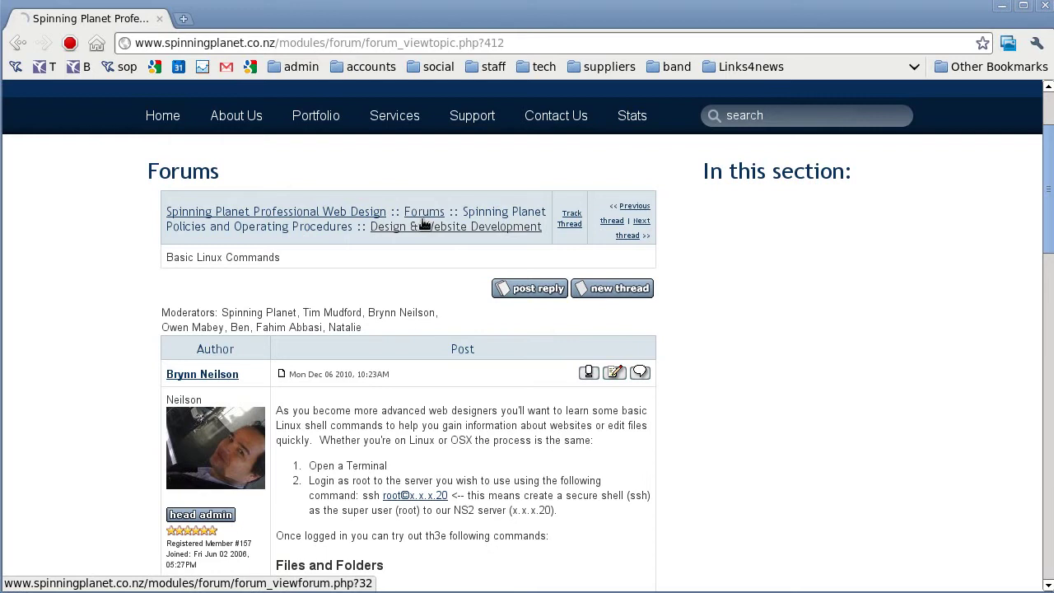
{"action": "scroll", "coordinate": [388, 416], "scroll_direction": "down", "scroll_amount": 5}
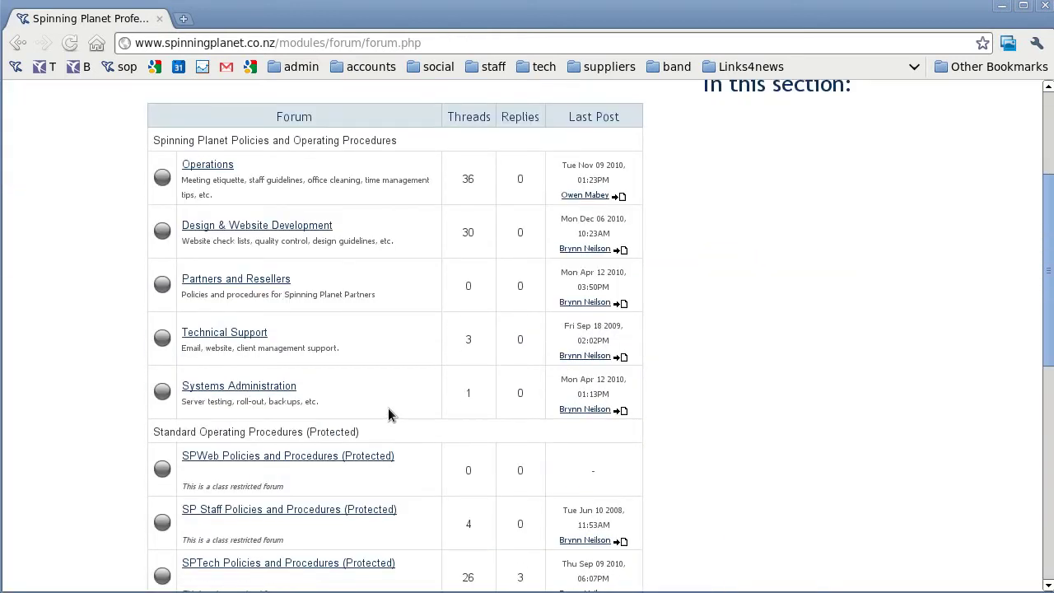
{"action": "scroll", "coordinate": [388, 415], "scroll_direction": "up", "scroll_amount": 5}
{"action": "left_click", "coordinate": [756, 245]}
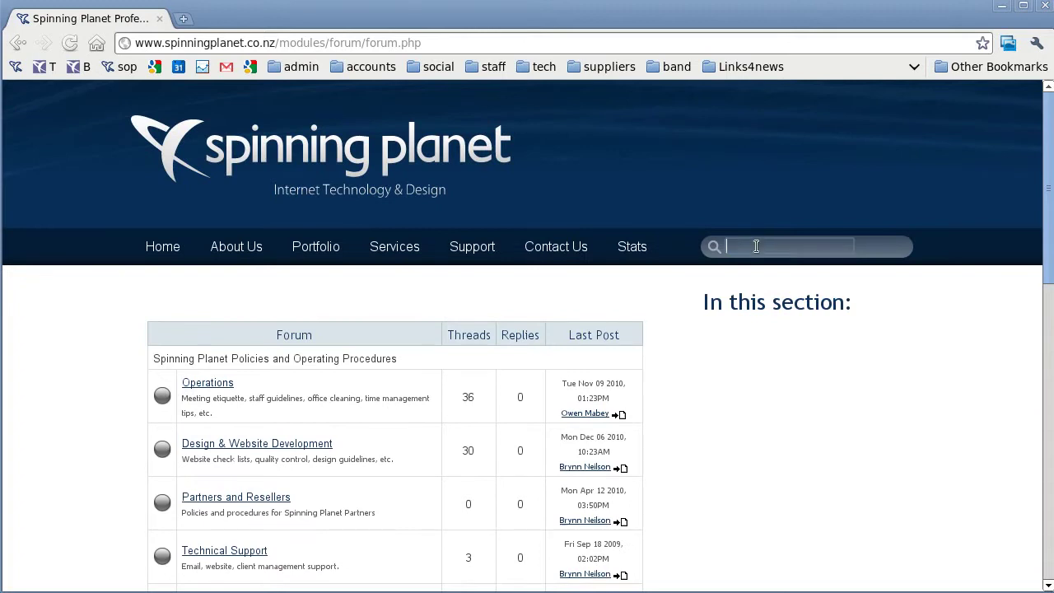
{"action": "type", "text": "holiday"}
{"action": "key", "text": "Return"}
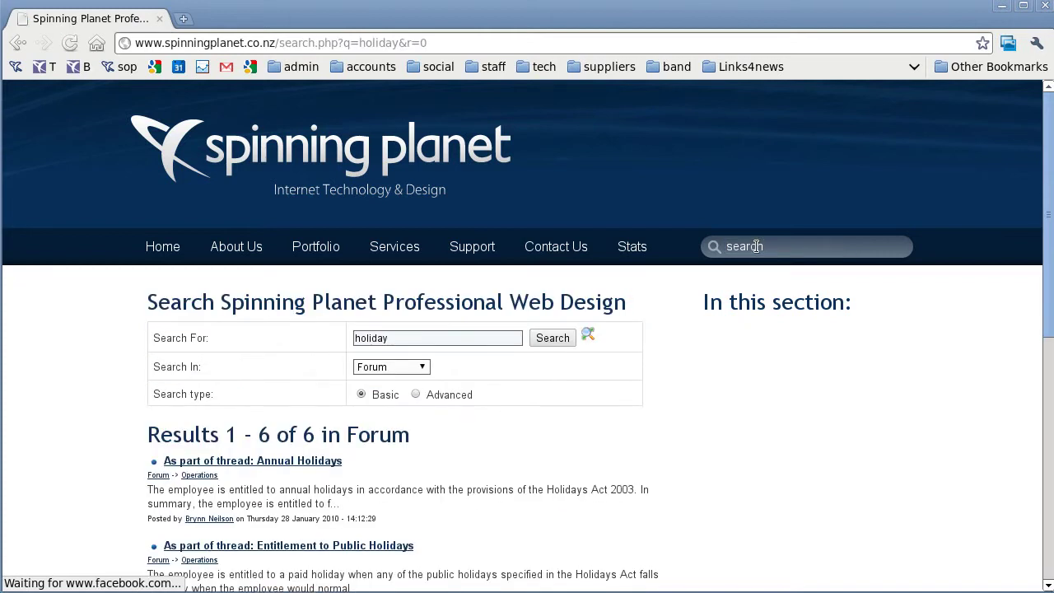
{"action": "scroll", "coordinate": [716, 338], "scroll_direction": "down", "scroll_amount": 3}
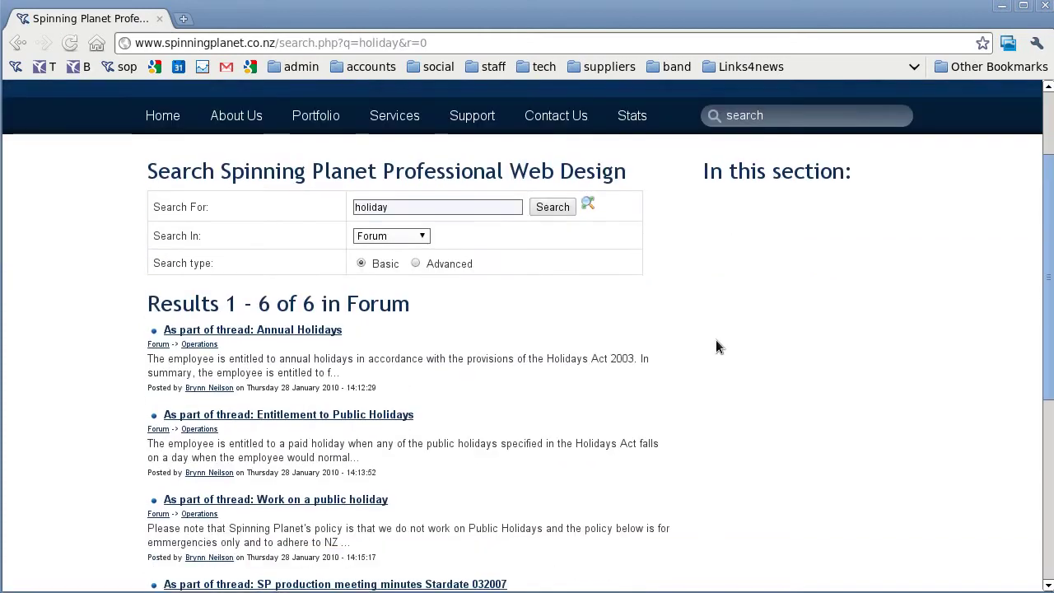
Open the Annual Holidays thread from the search results and read its post.
{"action": "left_click", "coordinate": [314, 333]}
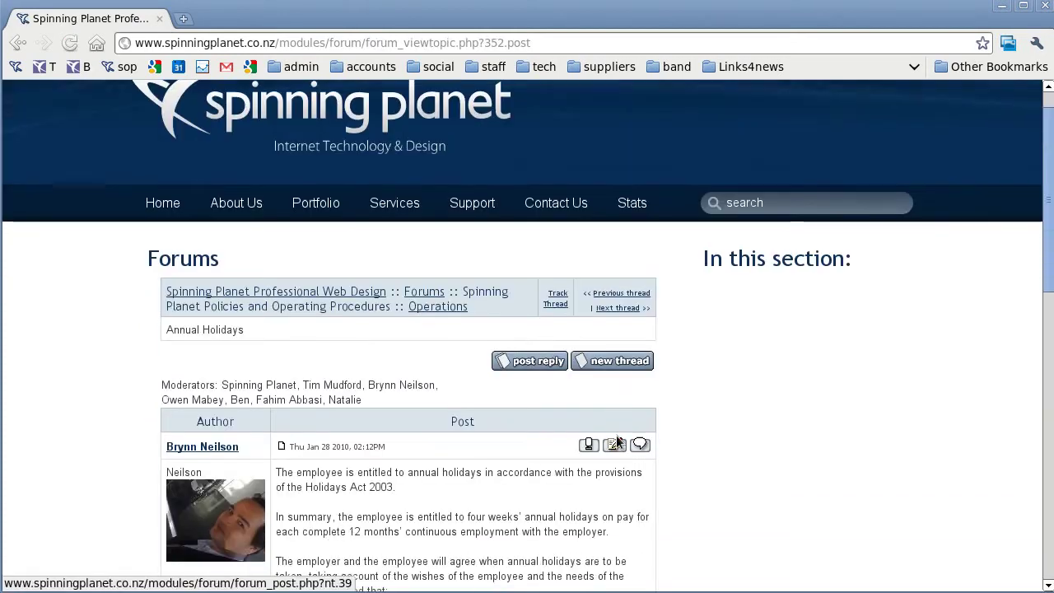
{"action": "scroll", "coordinate": [618, 433], "scroll_direction": "down", "scroll_amount": 5}
{"action": "scroll", "coordinate": [619, 435], "scroll_direction": "up", "scroll_amount": 3}
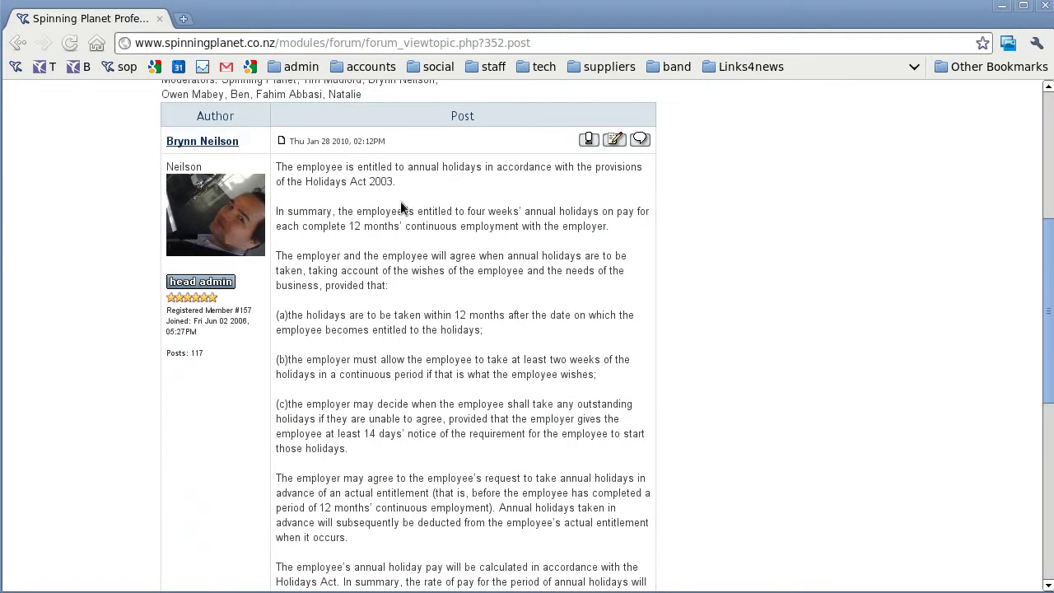
{"action": "scroll", "coordinate": [473, 508], "scroll_direction": "up", "scroll_amount": 4}
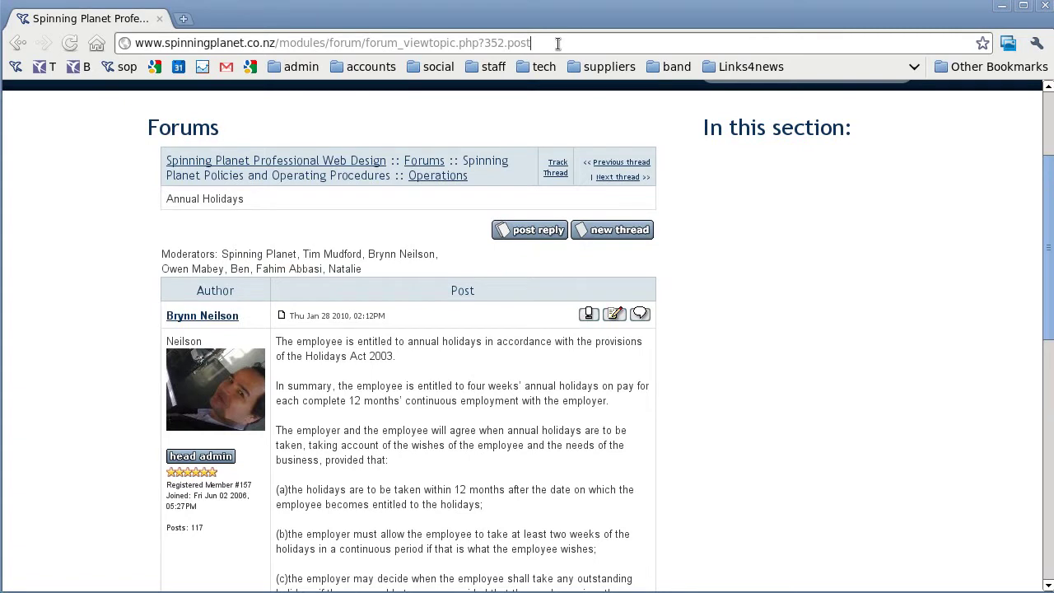
{"action": "key", "text": "ctrl+shift+Left"}
{"action": "key", "text": "ctrl+shift+Left"}
{"action": "key", "text": "ctrl+shift+Left"}
{"action": "key", "text": "ctrl+shift+Left"}
{"action": "key", "text": "ctrl+shift+Left"}
{"action": "key", "text": "ctrl+shift+Left"}
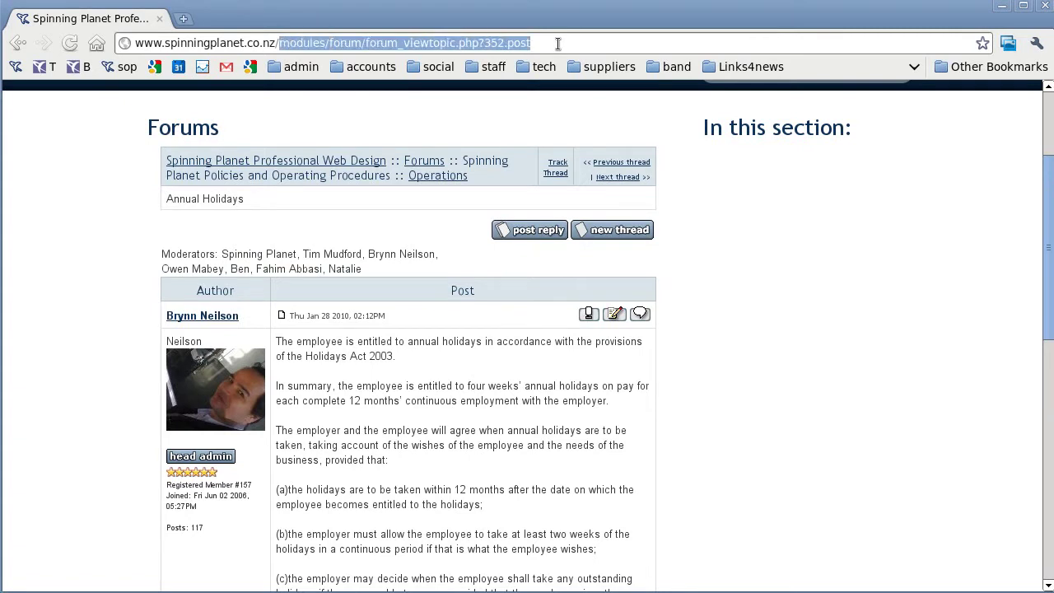
{"action": "type", "text": "admin"}
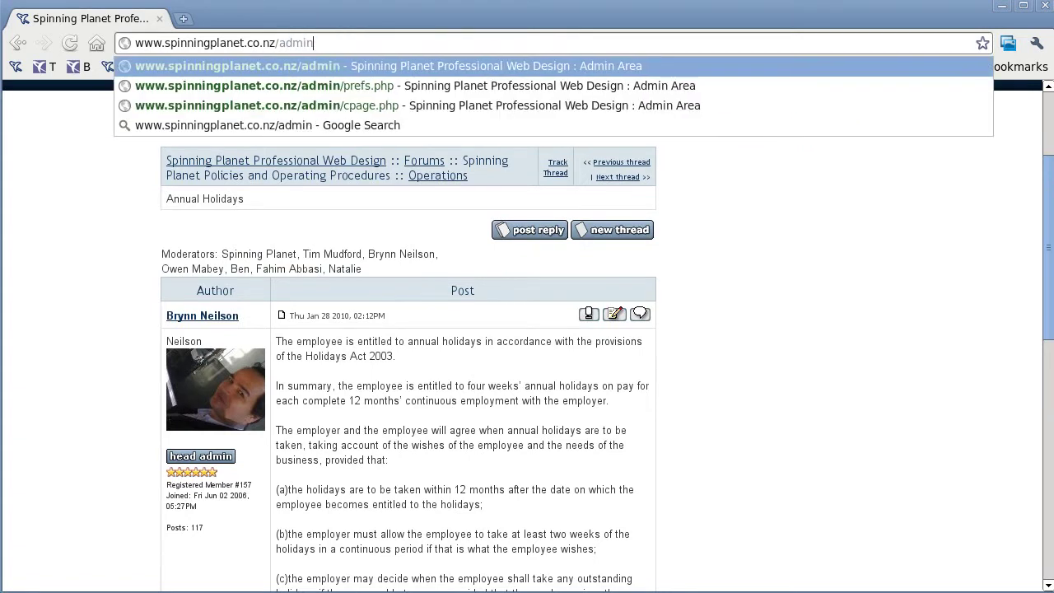
{"action": "key", "text": "Return"}
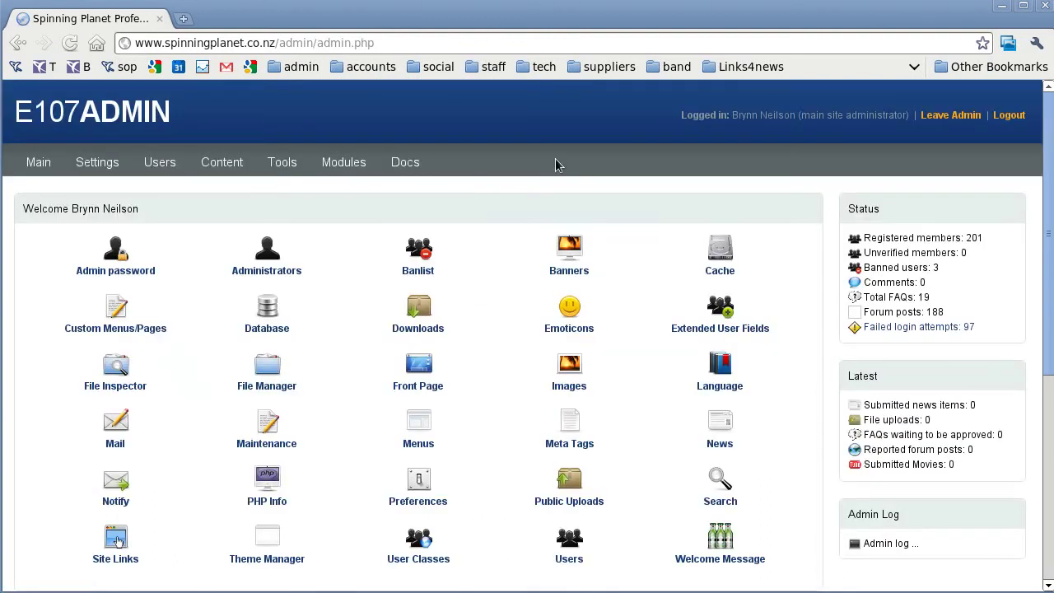
Open the Forum module's administration and look over the existing forums.
{"action": "scroll", "coordinate": [556, 165], "scroll_direction": "down", "scroll_amount": 5}
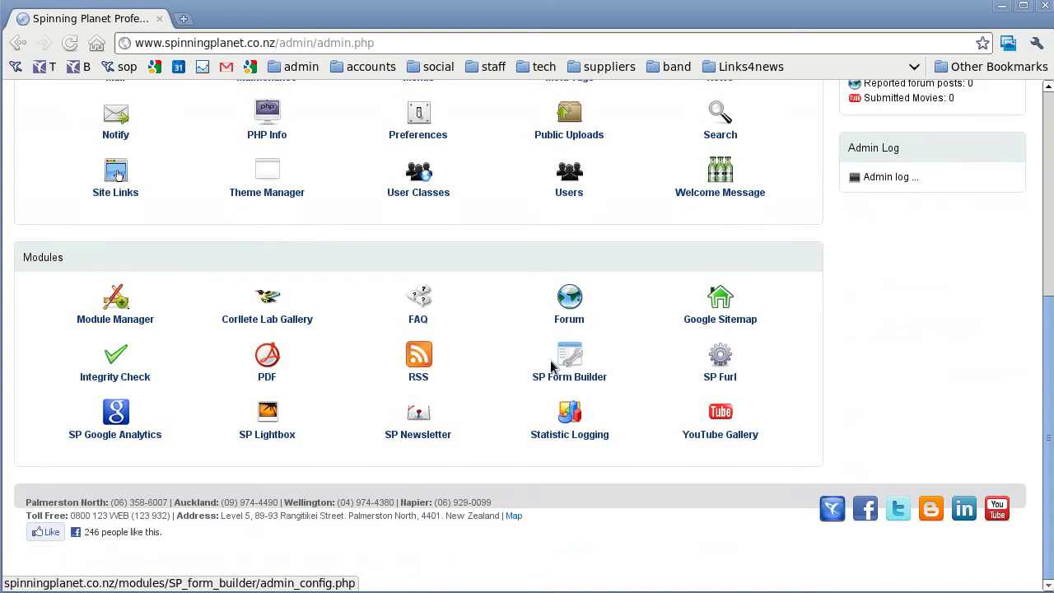
{"action": "left_click", "coordinate": [570, 302]}
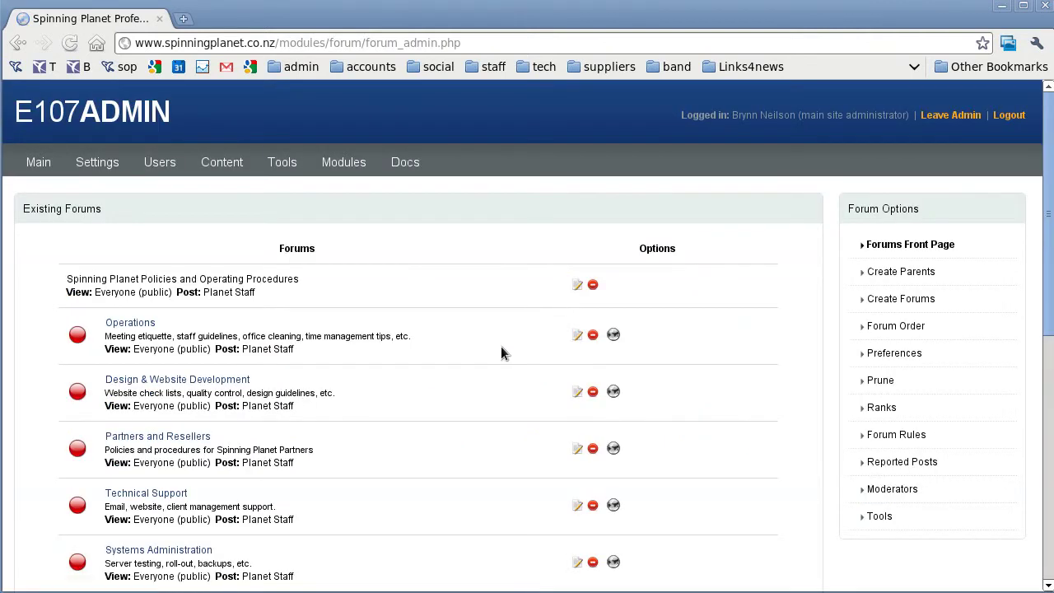
{"action": "scroll", "coordinate": [492, 358], "scroll_direction": "down", "scroll_amount": 1}
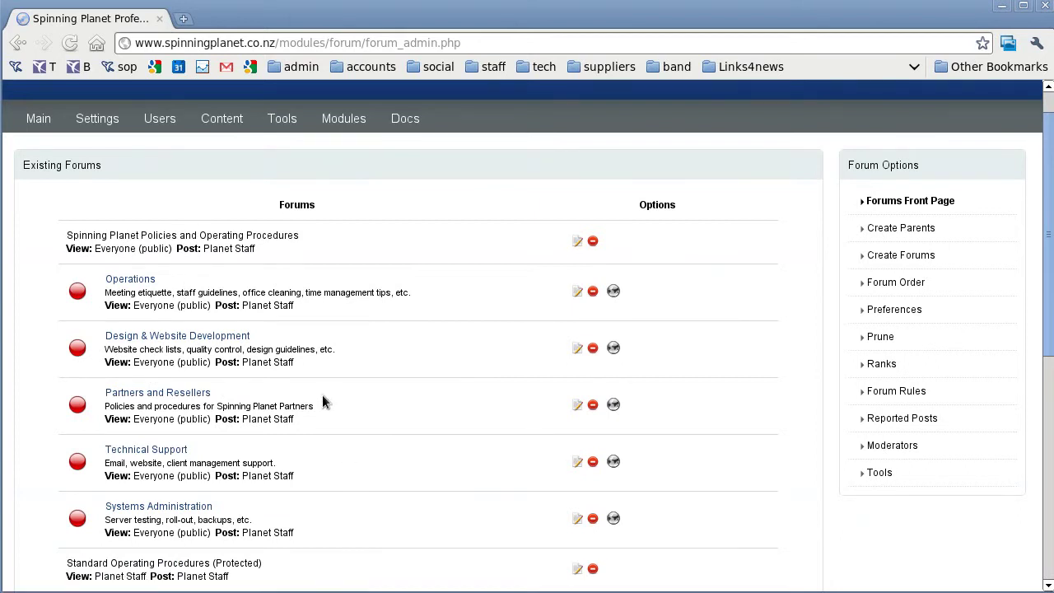
Start a new forum parent and name it with the administrator's first name followed by "Parent".
{"action": "left_click", "coordinate": [909, 231]}
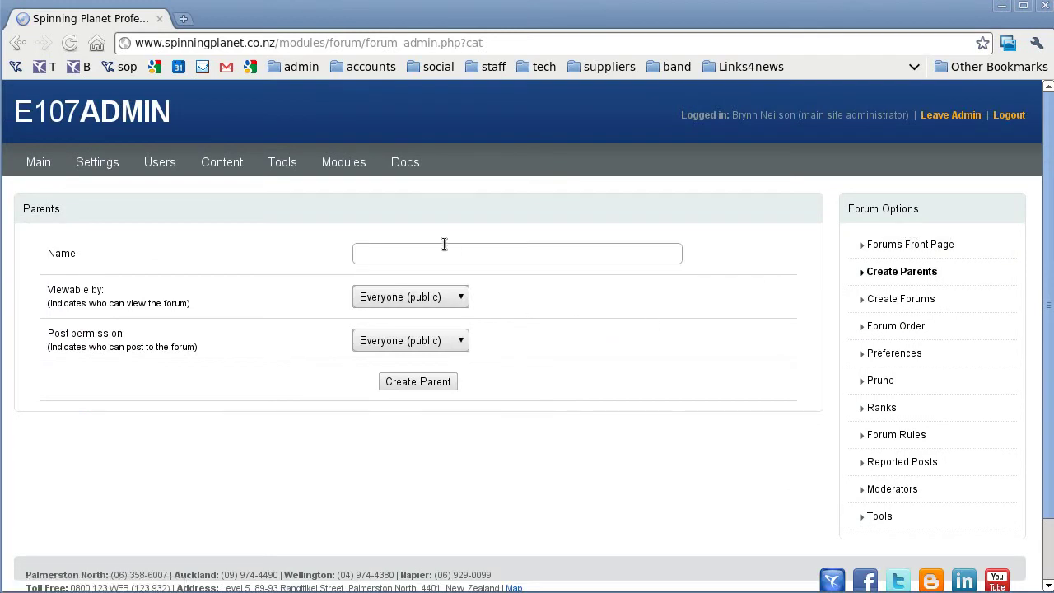
{"action": "left_click", "coordinate": [433, 254]}
{"action": "type", "text": "Brynn"}
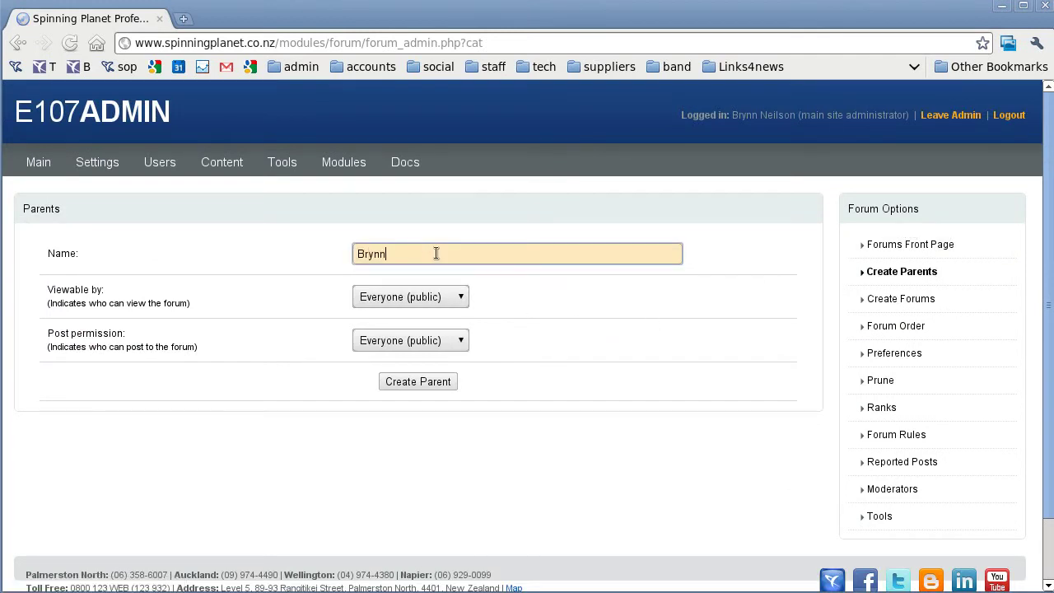
{"action": "type", "text": " Parent"}
Create the parent with both viewing and post permission kept at Everyone (public).
{"action": "left_click", "coordinate": [407, 298]}
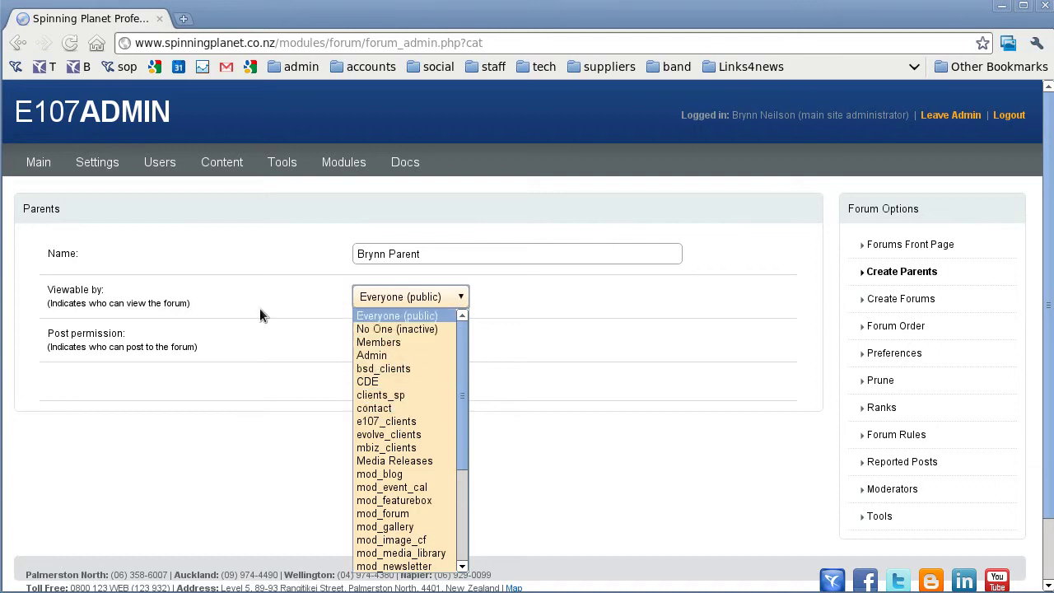
{"action": "left_click", "coordinate": [285, 321]}
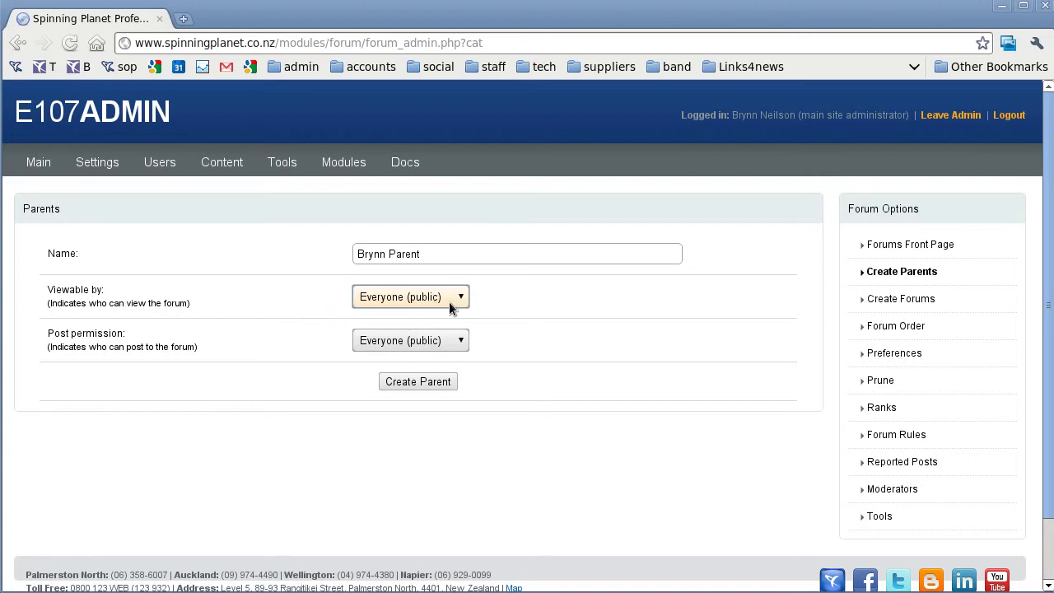
{"action": "left_click", "coordinate": [410, 343]}
{"action": "left_click", "coordinate": [409, 340]}
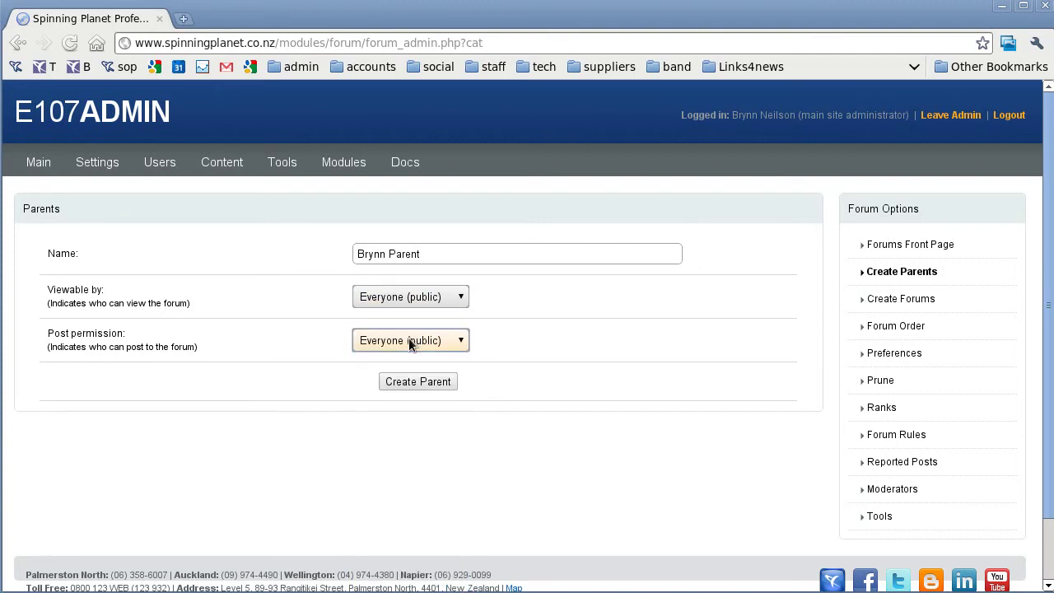
{"action": "left_click", "coordinate": [435, 384]}
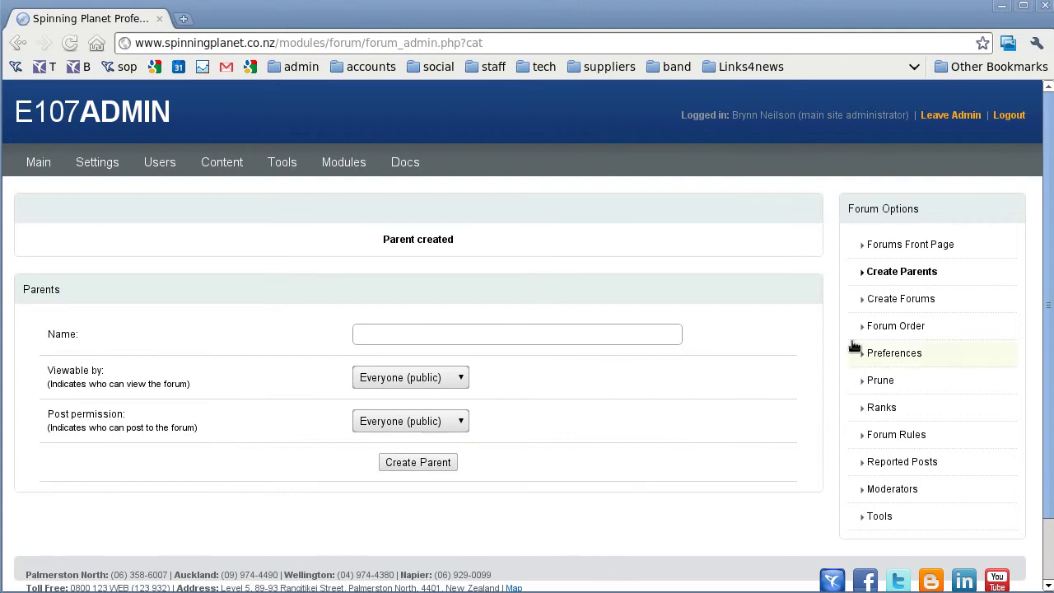
Start a new forum under the administrator's newly created parent and name it with the administrator's first name followed by "Forum".
{"action": "left_click", "coordinate": [896, 305]}
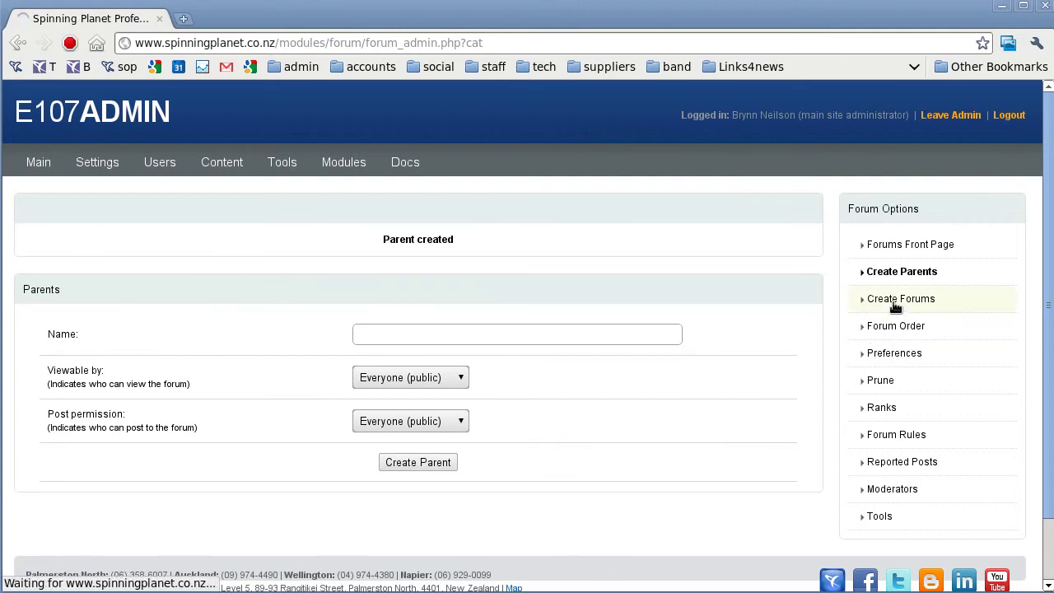
{"action": "left_click", "coordinate": [484, 258]}
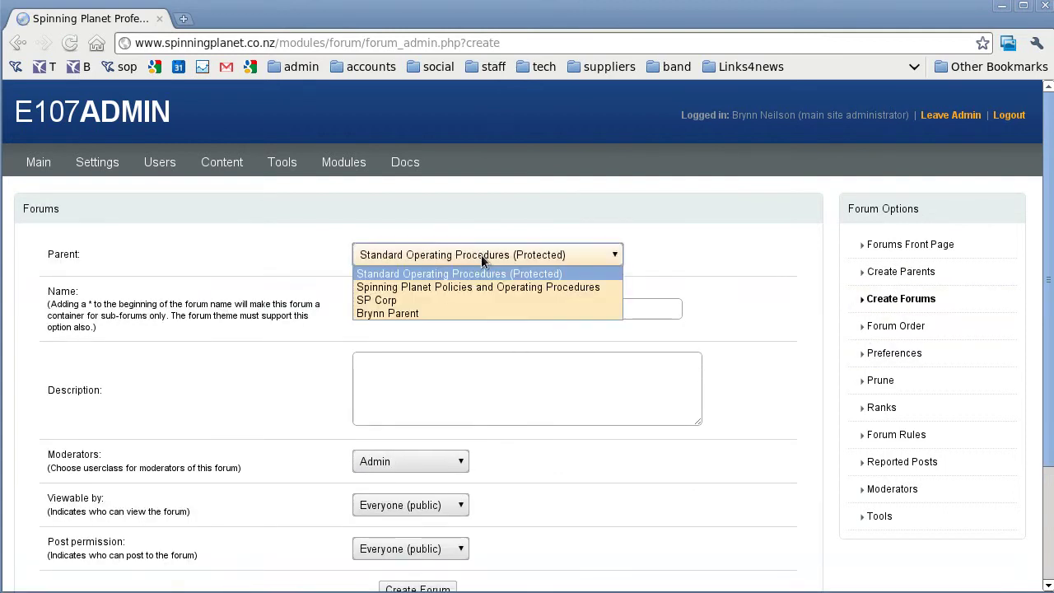
{"action": "left_click", "coordinate": [453, 314]}
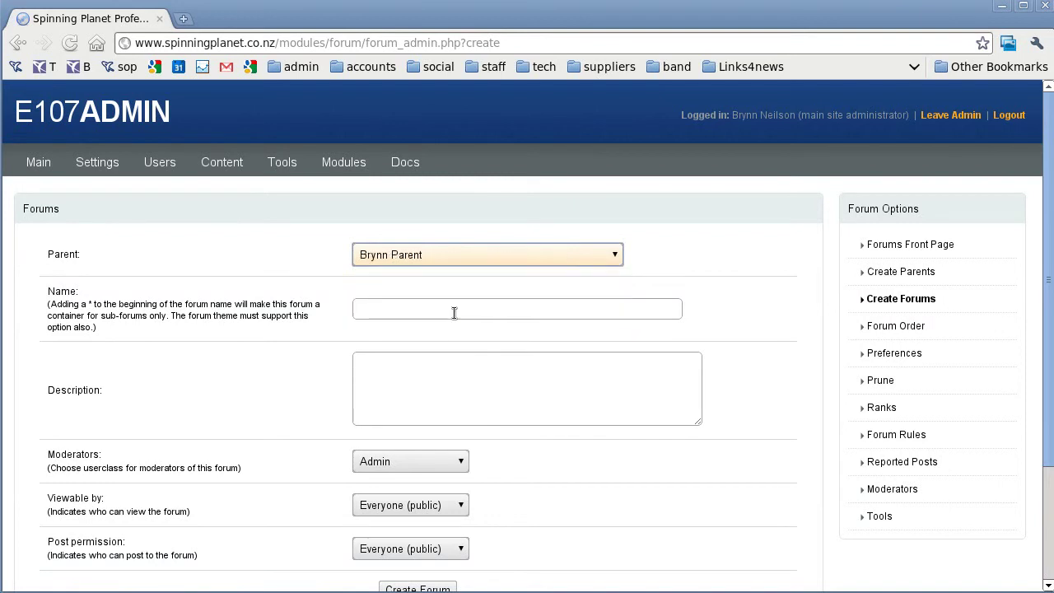
{"action": "left_click", "coordinate": [434, 310]}
{"action": "type", "text": "B"}
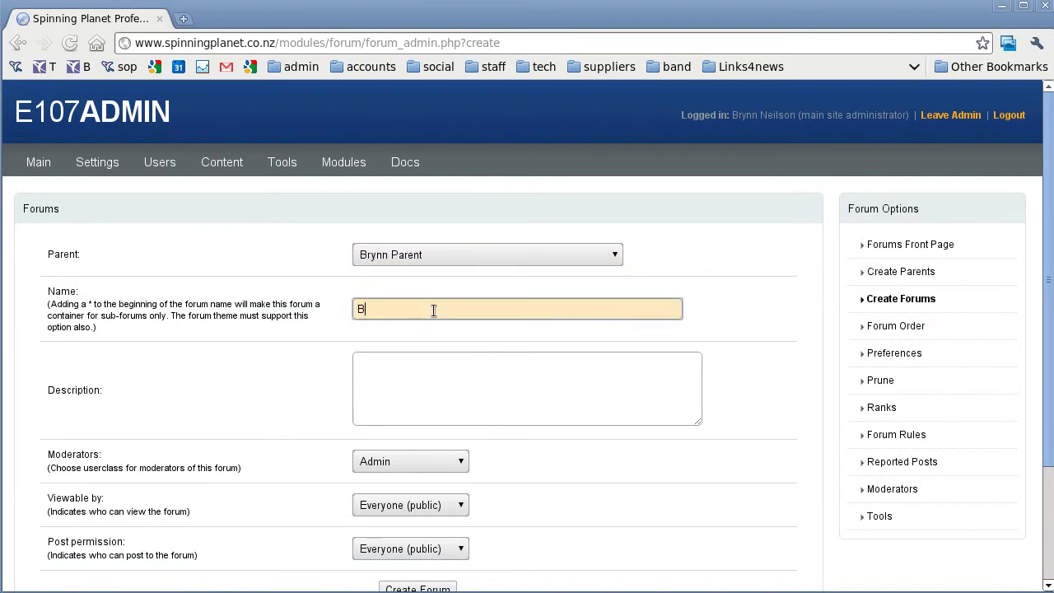
{"action": "type", "text": "rynn Forum"}
Describe the forum as "Bla bla bla" and create it with Admin moderators and Everyone (public) viewing and posting.
{"action": "left_click", "coordinate": [464, 375]}
{"action": "type", "text": "Bla bla bla"}
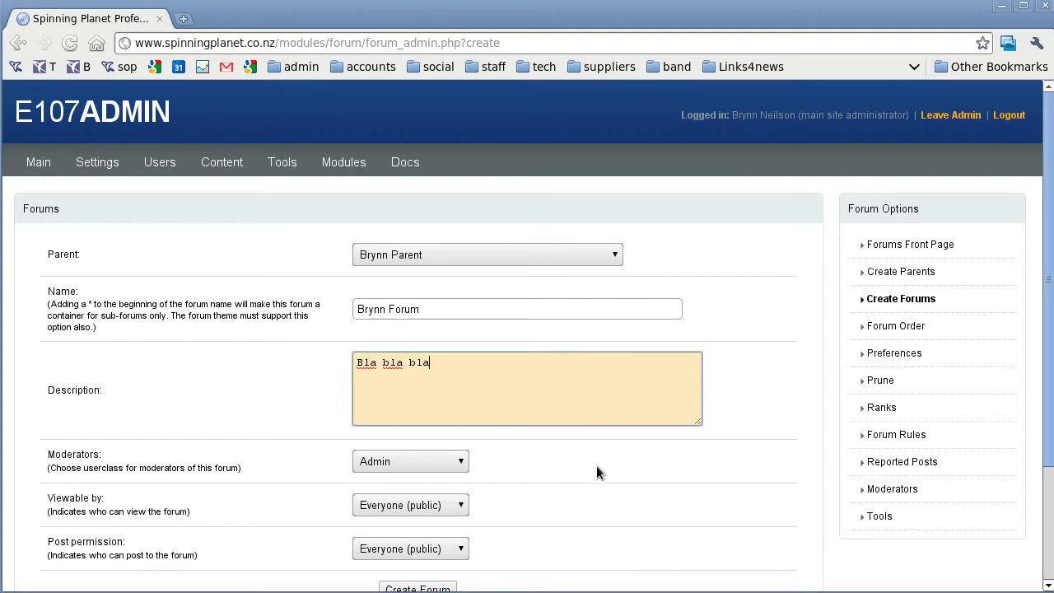
{"action": "scroll", "coordinate": [597, 465], "scroll_direction": "down", "scroll_amount": 3}
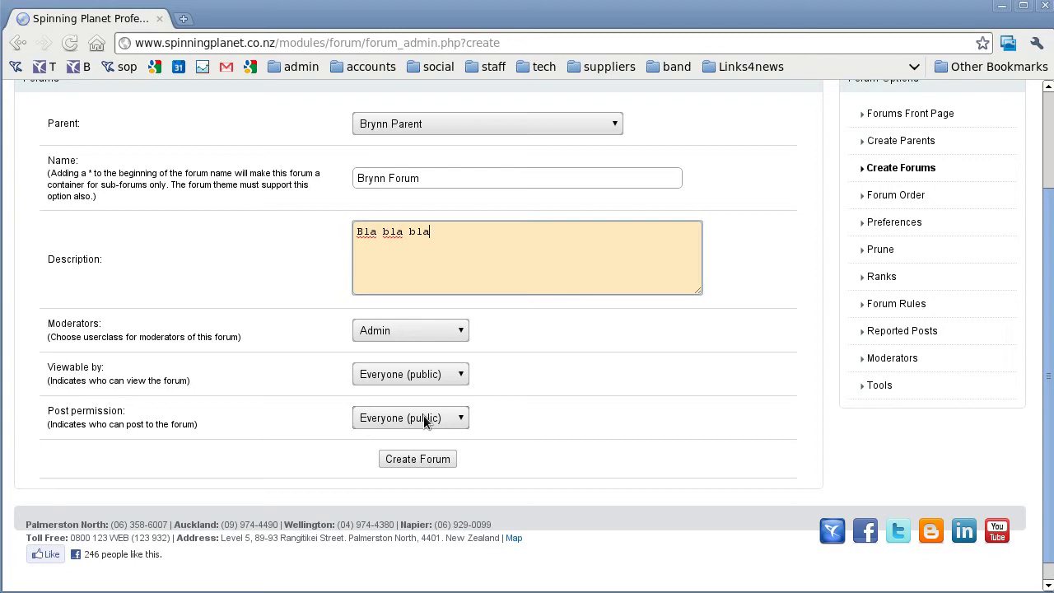
{"action": "left_click", "coordinate": [439, 460]}
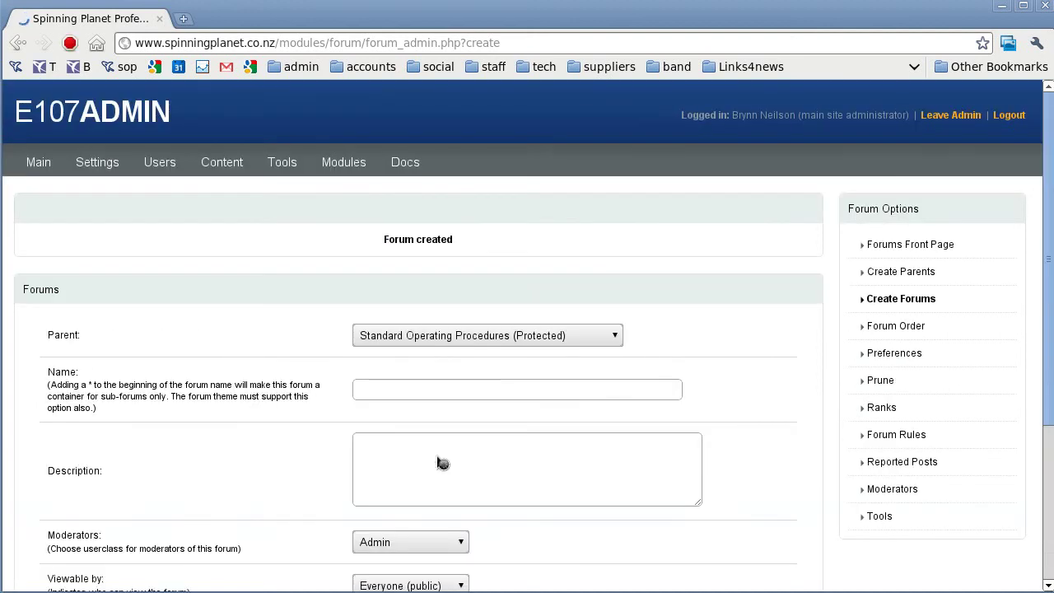
Leave the admin area and open the newly created forum from the site's sop forum page.
{"action": "left_click", "coordinate": [949, 115]}
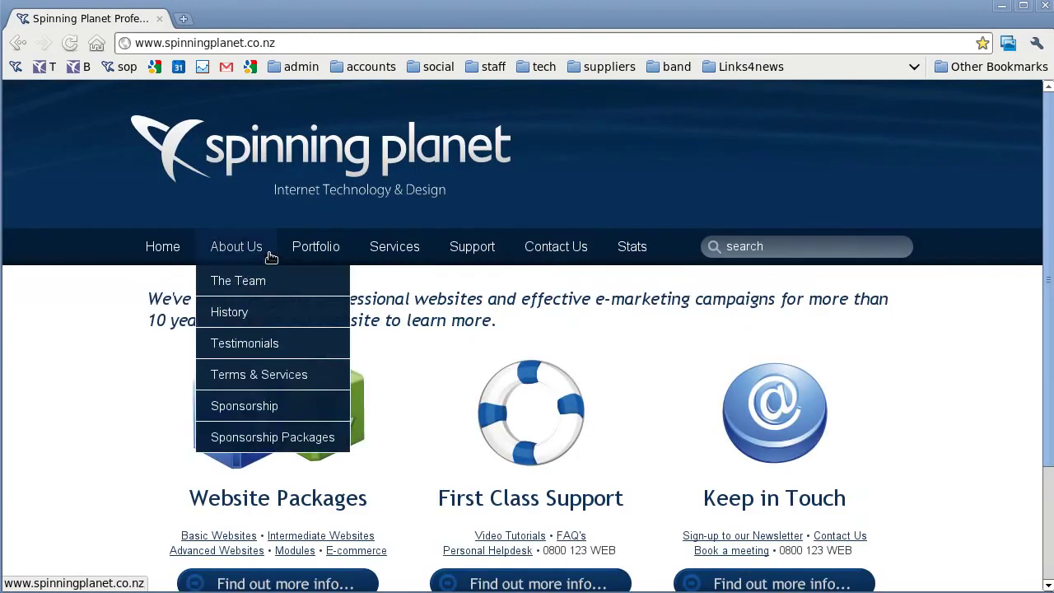
{"action": "left_click", "coordinate": [131, 71]}
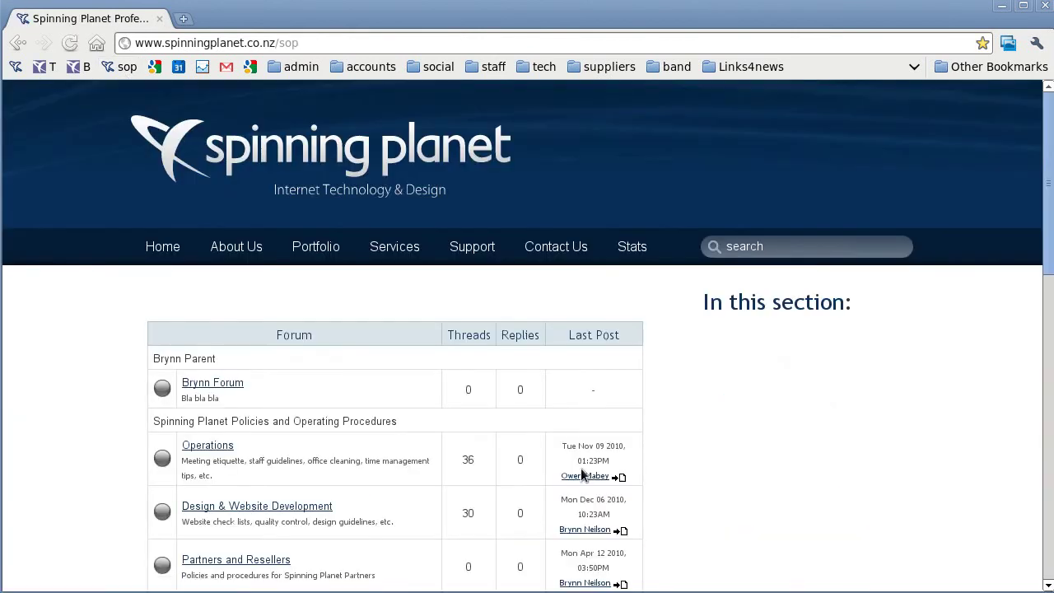
{"action": "left_click_drag", "start_coordinate": [159, 359], "coordinate": [217, 359]}
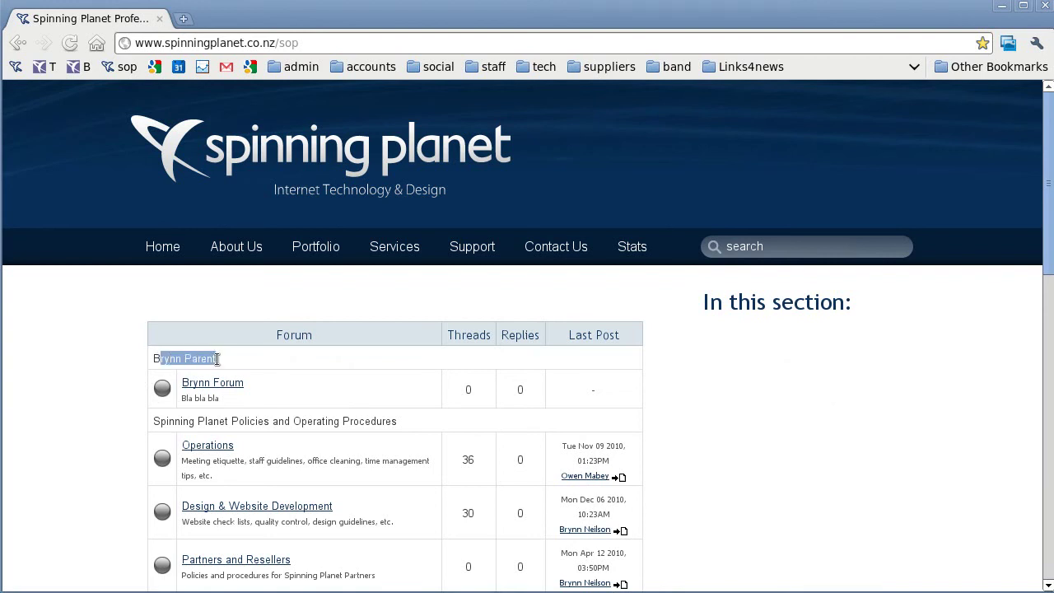
{"action": "left_click", "coordinate": [265, 395]}
{"action": "left_click", "coordinate": [233, 389]}
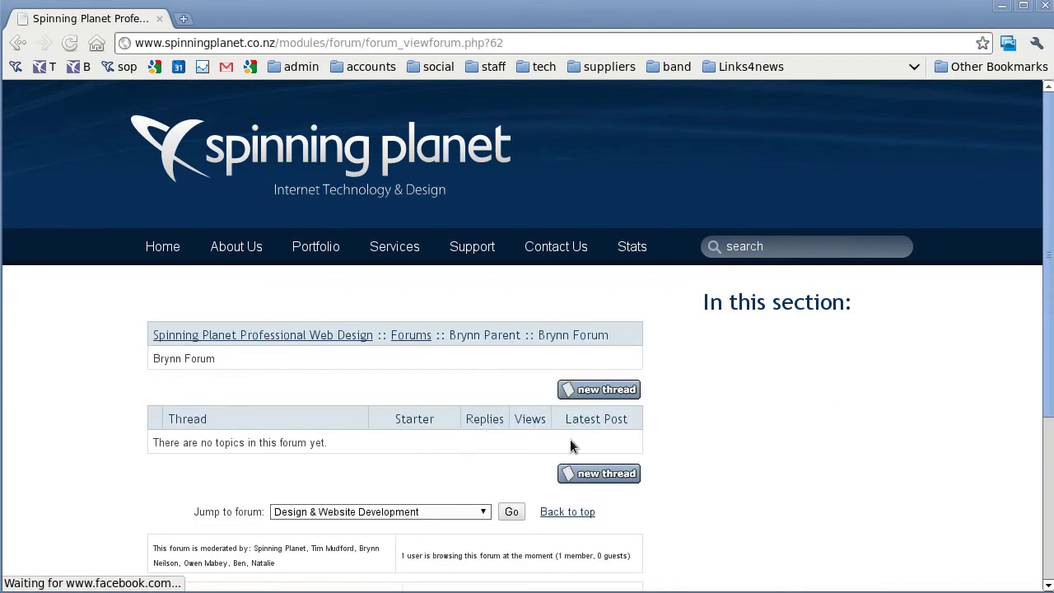
Start a new thread in the forum with the subject "test thread" and the post text "sd sd fhgsf".
{"action": "scroll", "coordinate": [763, 454], "scroll_direction": "down", "scroll_amount": 4}
{"action": "left_click", "coordinate": [567, 223]}
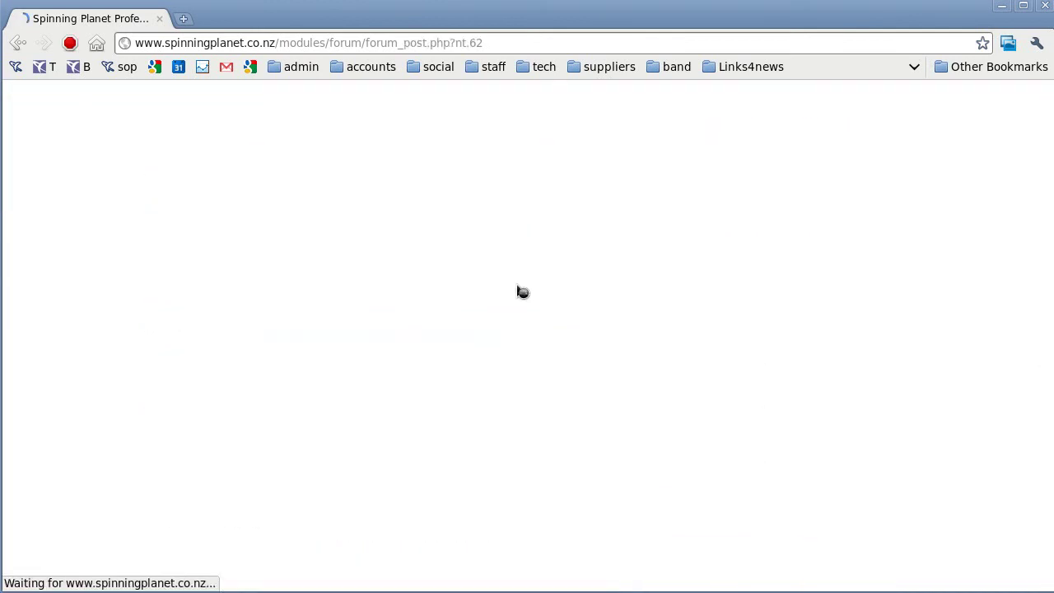
{"action": "left_click", "coordinate": [287, 376]}
{"action": "type", "text": "test thread"}
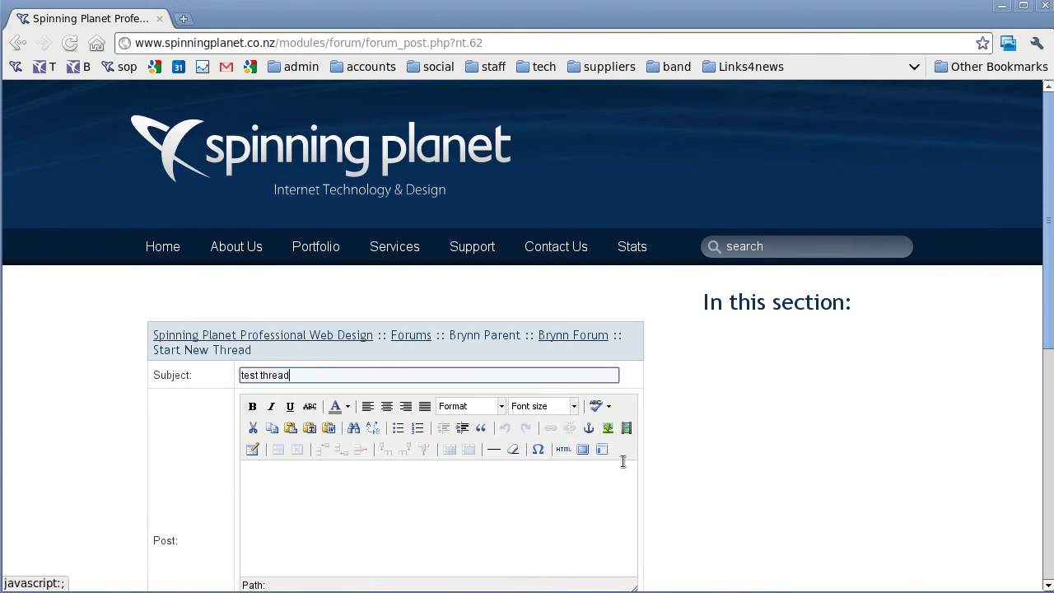
{"action": "scroll", "coordinate": [656, 458], "scroll_direction": "down", "scroll_amount": 3}
{"action": "left_click", "coordinate": [474, 414]}
{"action": "type", "text": "sd sd fhgsf"}
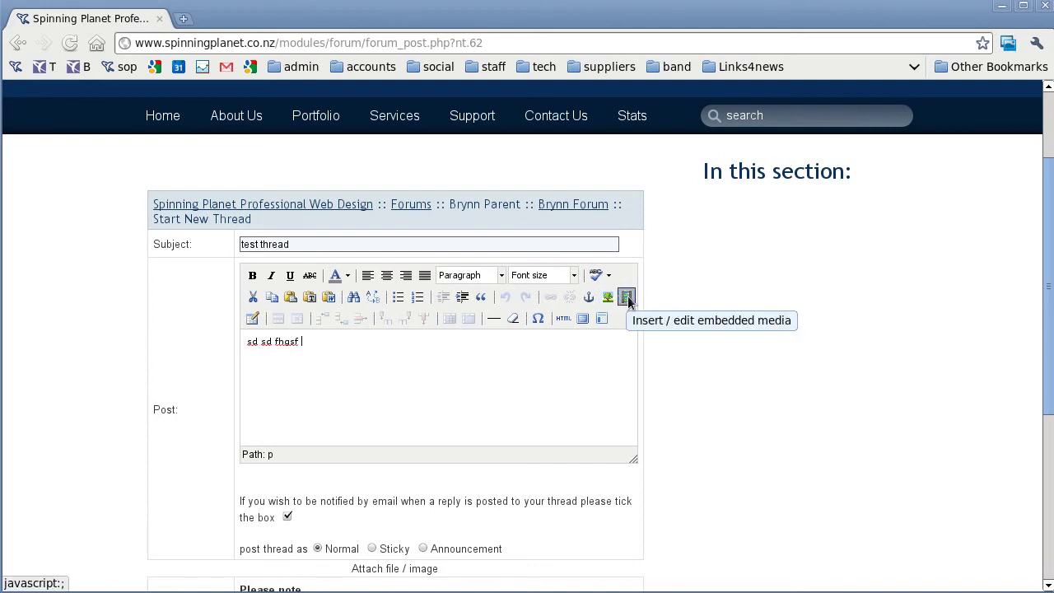
Add the word "Bold" in bold to the end of the post and submit it as a Normal thread.
{"action": "left_click", "coordinate": [315, 344]}
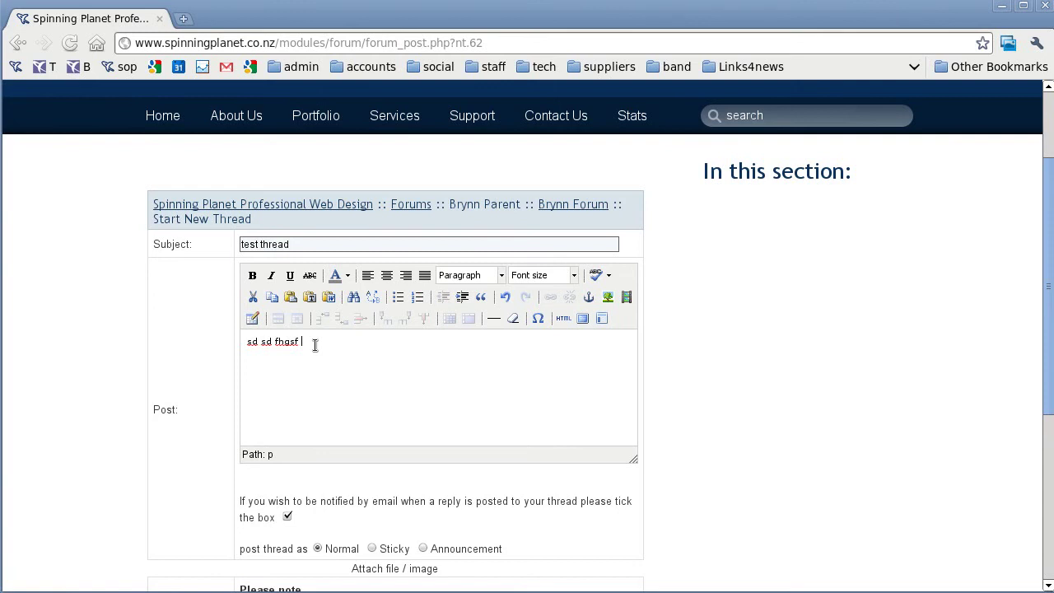
{"action": "type", "text": "sdf"}
{"action": "double_click", "coordinate": [313, 342]}
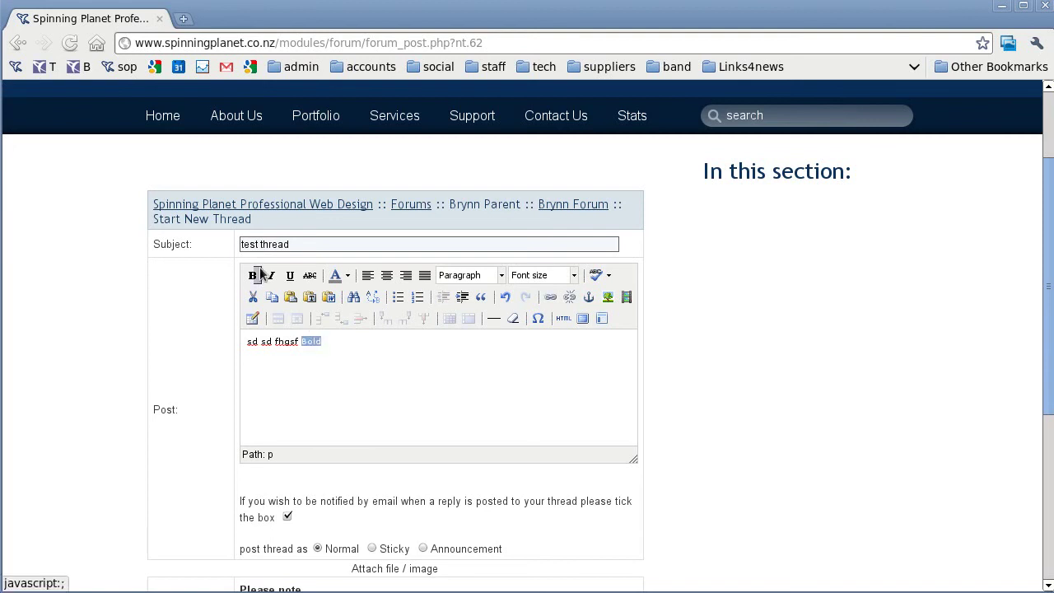
{"action": "left_click", "coordinate": [252, 275]}
{"action": "left_click", "coordinate": [390, 351]}
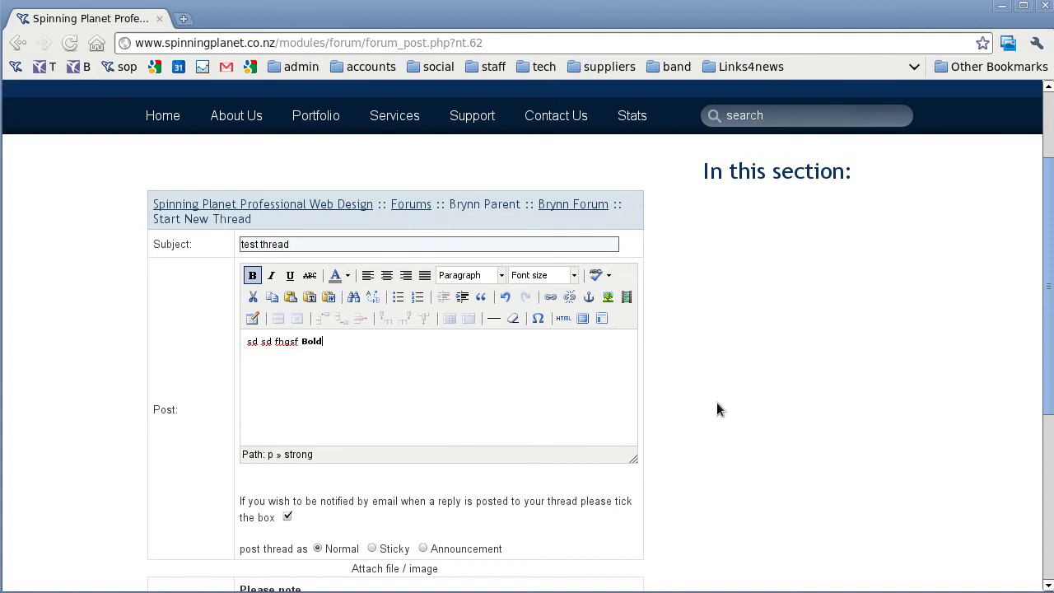
{"action": "scroll", "coordinate": [712, 401], "scroll_direction": "down", "scroll_amount": 6}
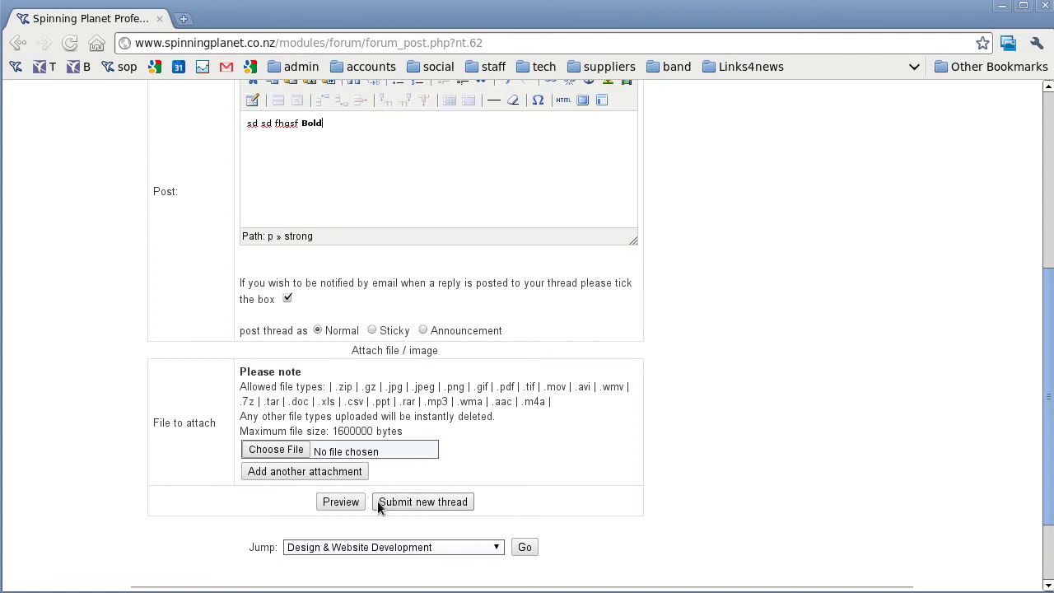
{"action": "left_click", "coordinate": [408, 504]}
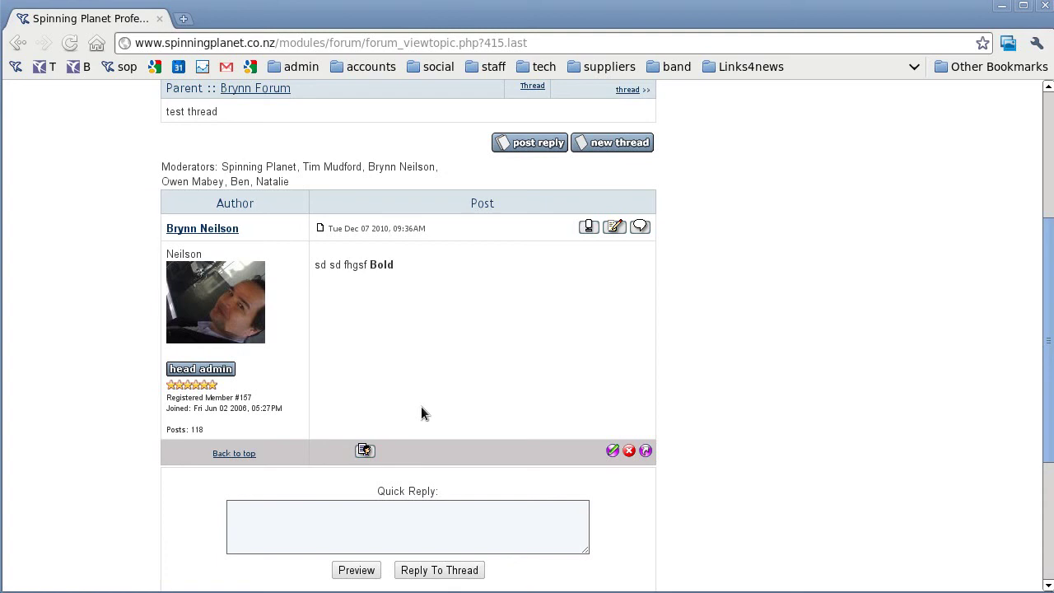
Write "Hey that's cool" as a quick reply below the test thread's post.
{"action": "scroll", "coordinate": [421, 412], "scroll_direction": "down", "scroll_amount": 2}
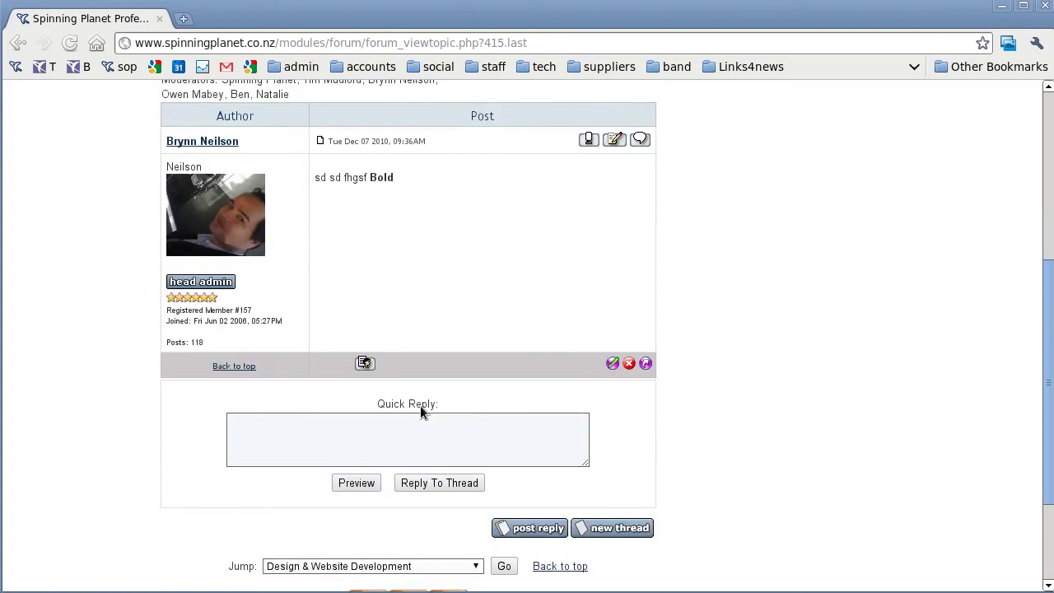
{"action": "scroll", "coordinate": [420, 406], "scroll_direction": "down", "scroll_amount": 2}
{"action": "left_click", "coordinate": [392, 361]}
{"action": "type", "text": "Hey th"}
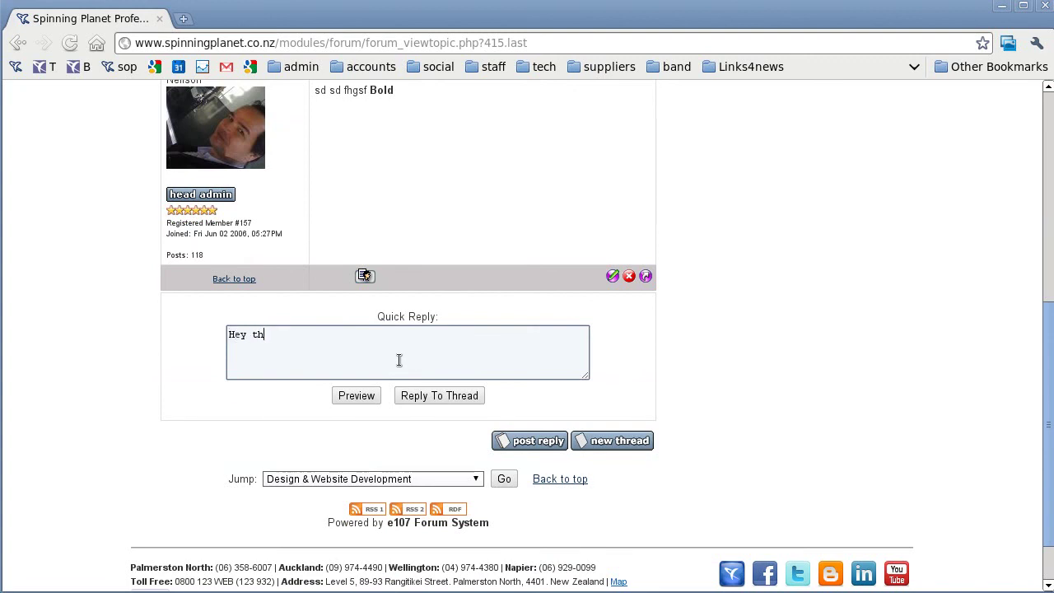
{"action": "type", "text": "at's cool"}
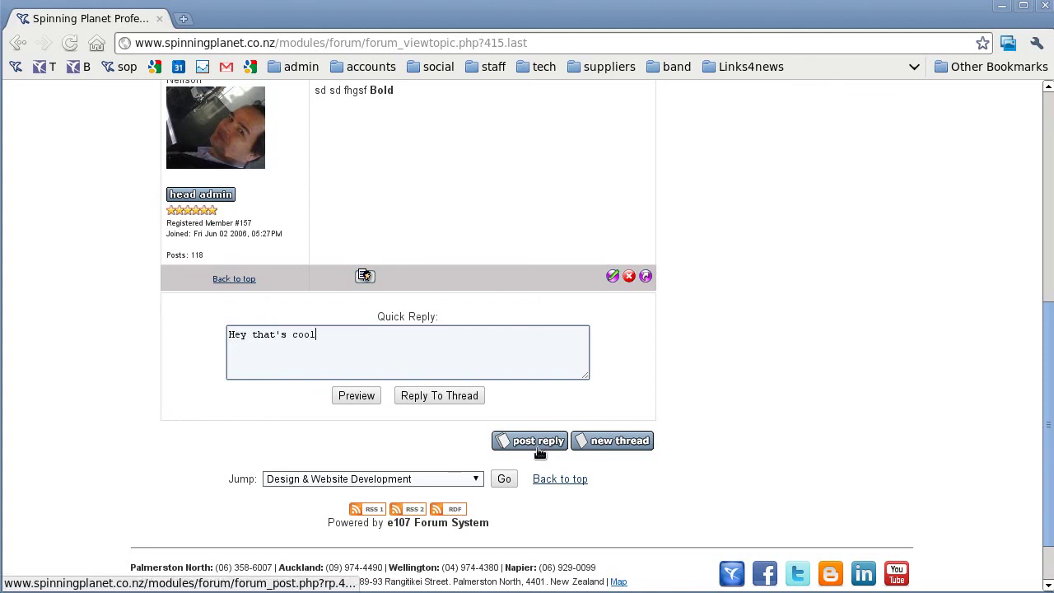
{"action": "left_click", "coordinate": [537, 444]}
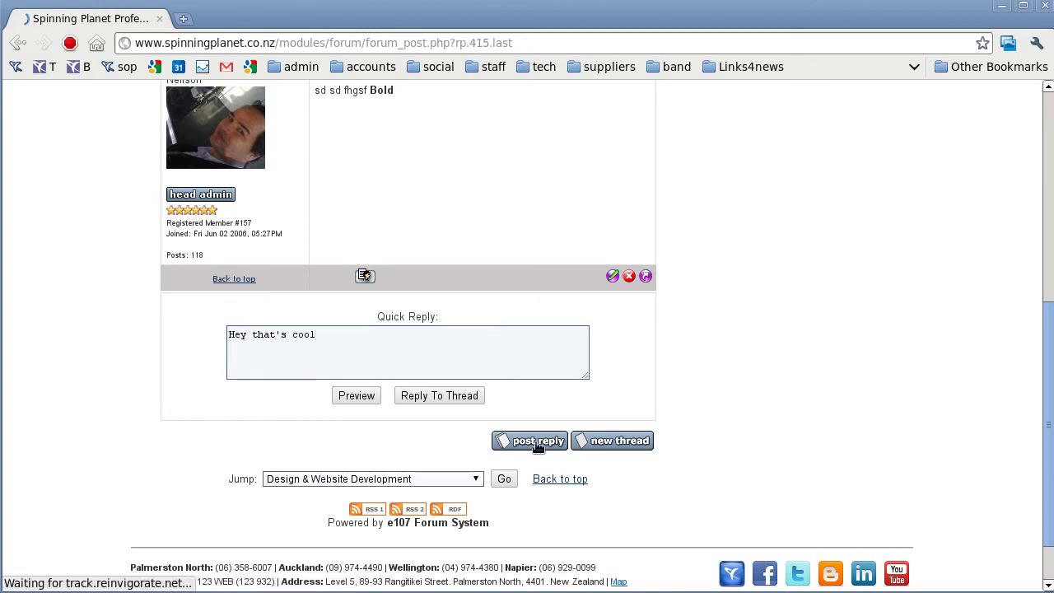
{"action": "scroll", "coordinate": [663, 453], "scroll_direction": "down", "scroll_amount": 3}
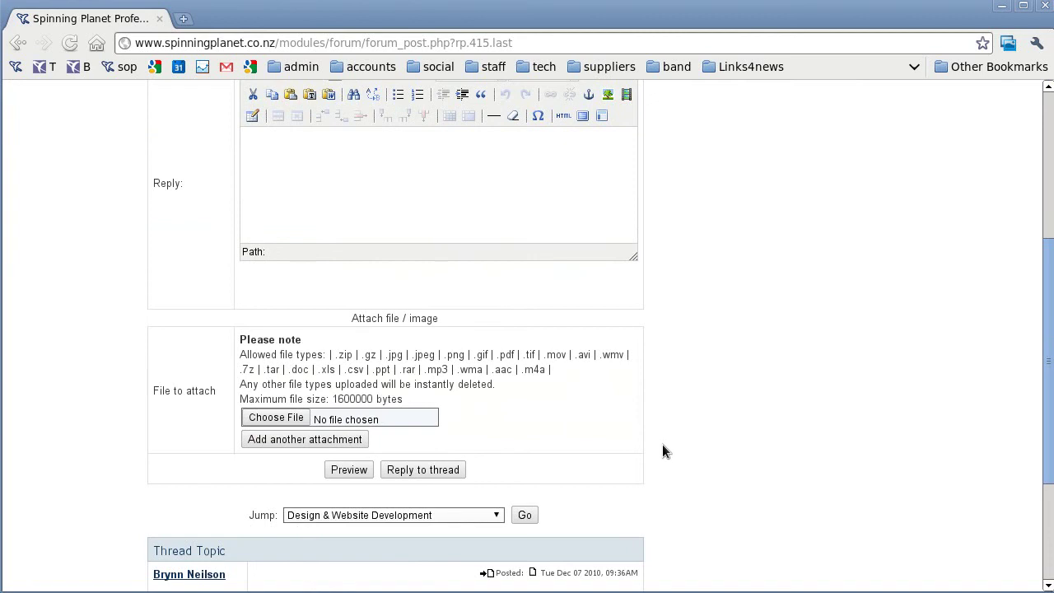
{"action": "scroll", "coordinate": [617, 450], "scroll_direction": "down", "scroll_amount": 2}
{"action": "scroll", "coordinate": [615, 447], "scroll_direction": "up", "scroll_amount": 1}
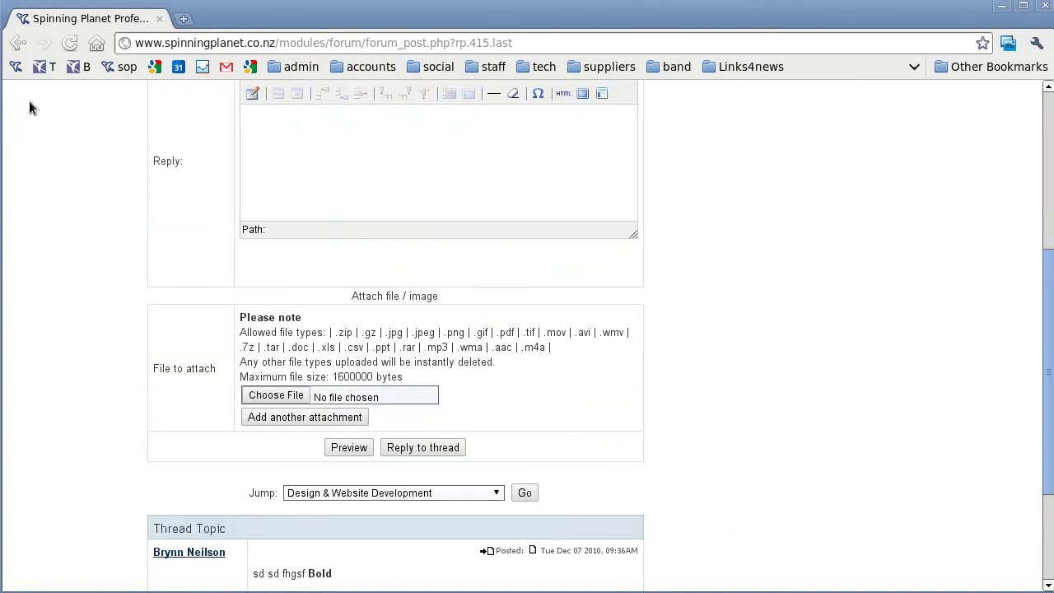
{"action": "left_click", "coordinate": [18, 43]}
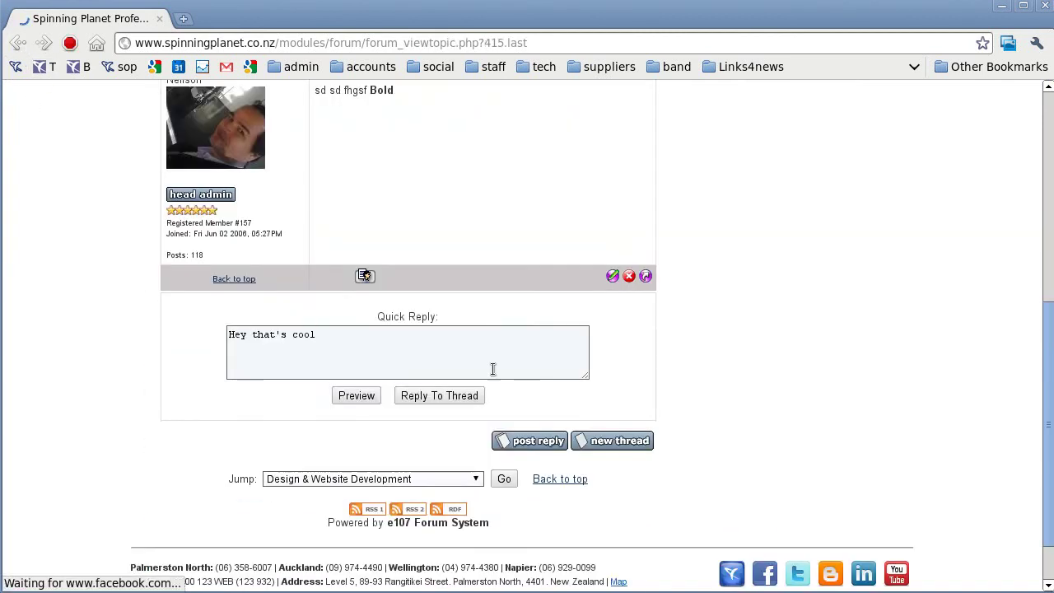
Submit the quick reply to the thread and check the posted reply.
{"action": "left_click", "coordinate": [426, 395]}
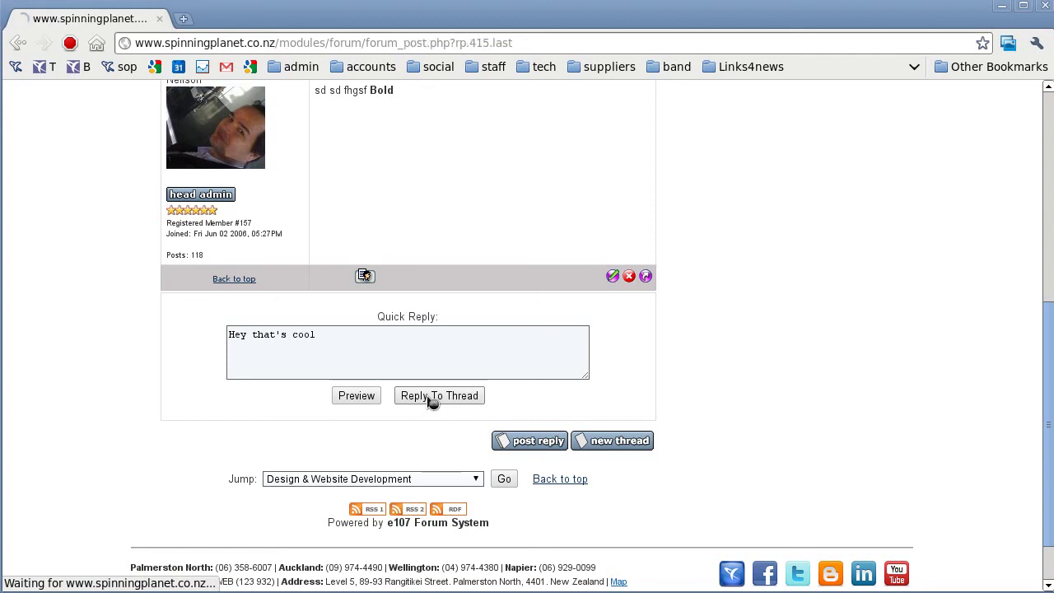
{"action": "scroll", "coordinate": [427, 395], "scroll_direction": "down", "scroll_amount": 3}
{"action": "scroll", "coordinate": [333, 463], "scroll_direction": "down", "scroll_amount": 6}
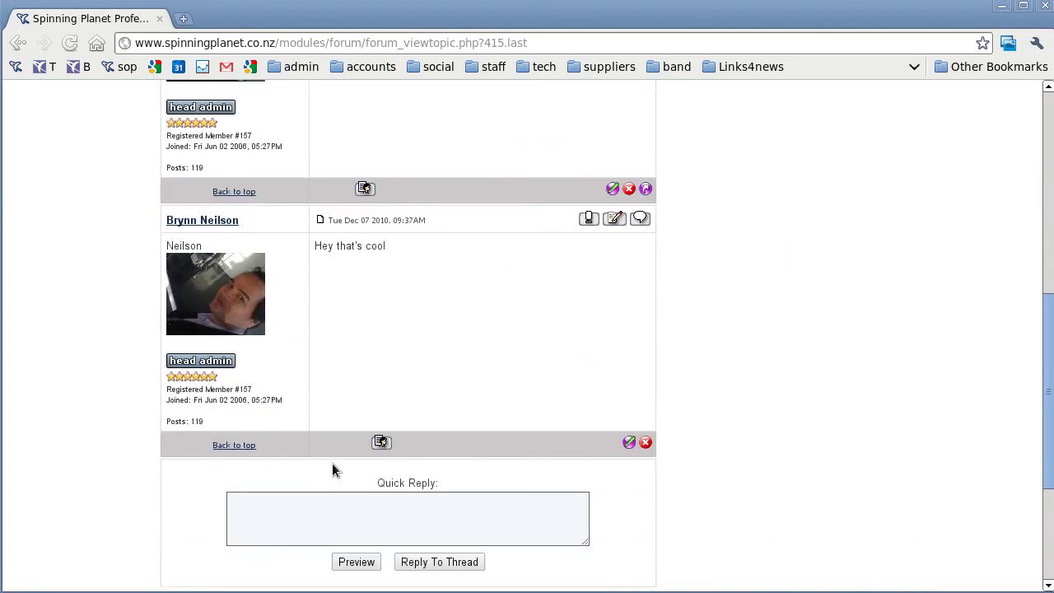
Open the full reply form for the test thread and look over its editor and file attachment options.
{"action": "scroll", "coordinate": [332, 459], "scroll_direction": "down", "scroll_amount": 1}
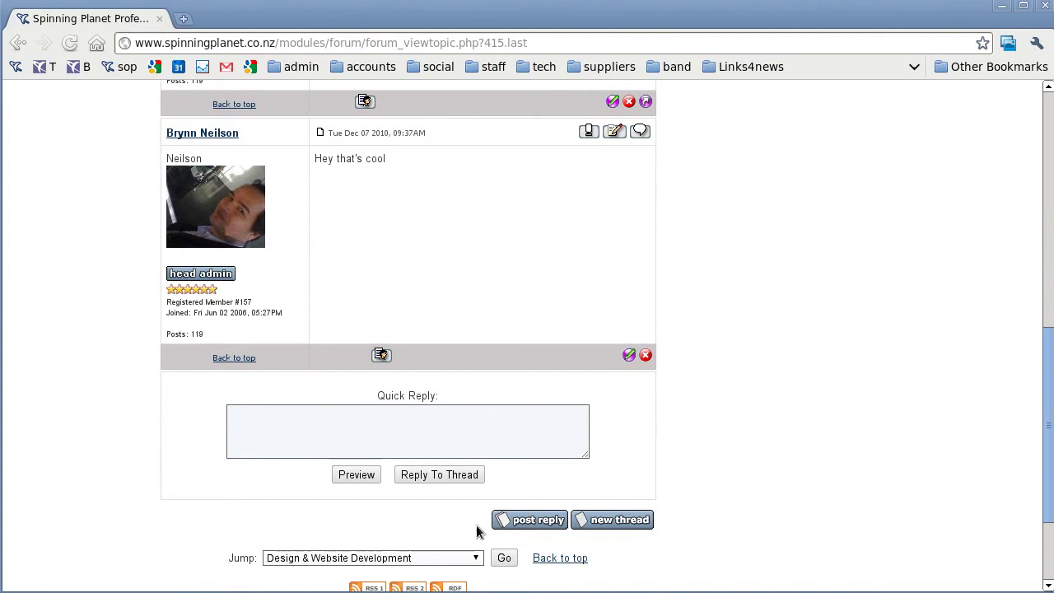
{"action": "left_click", "coordinate": [527, 523]}
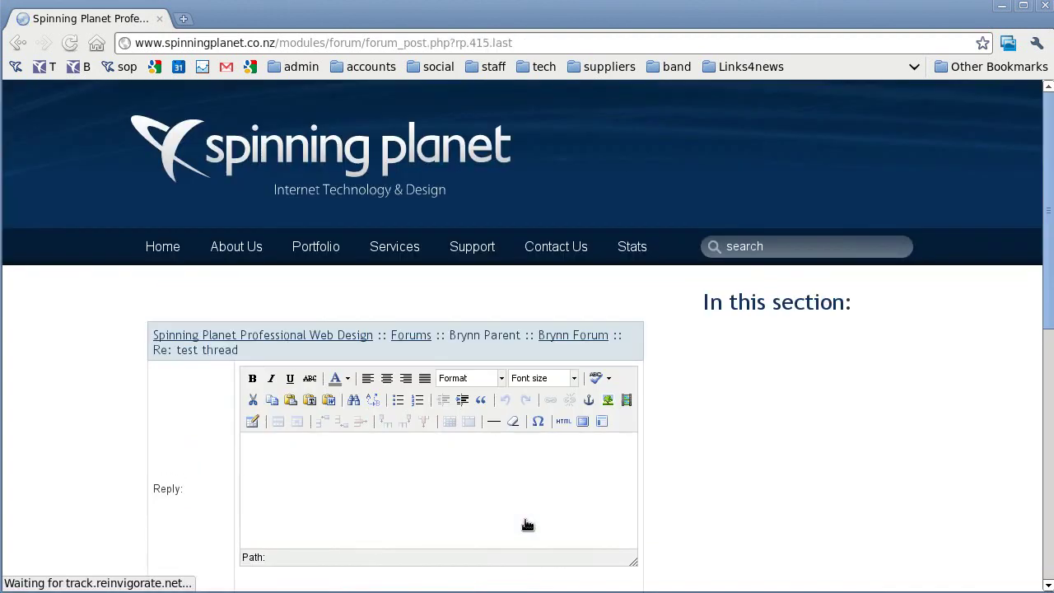
{"action": "scroll", "coordinate": [461, 445], "scroll_direction": "down", "scroll_amount": 5}
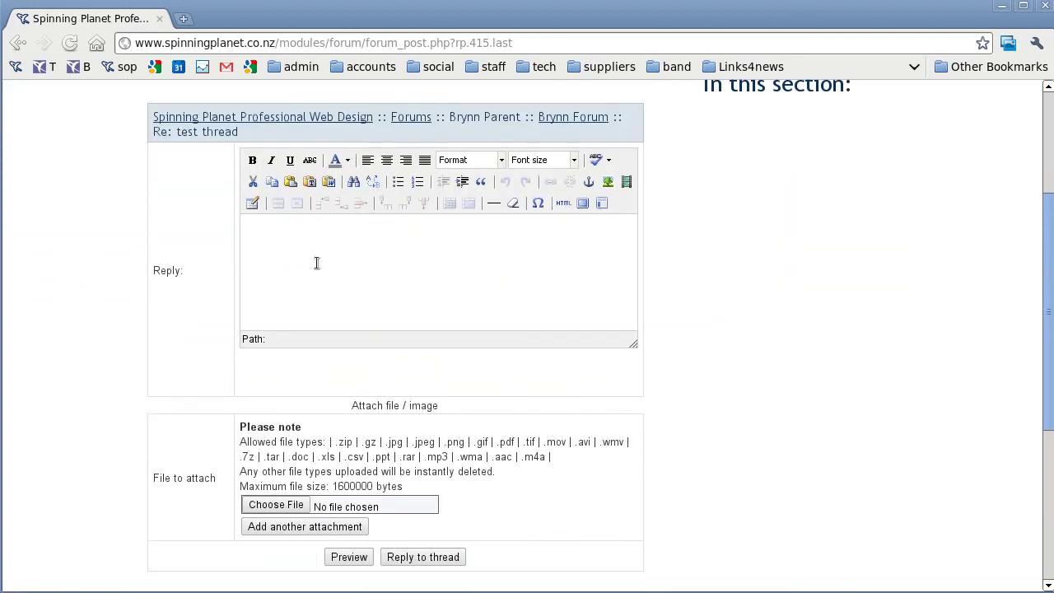
{"action": "scroll", "coordinate": [452, 225], "scroll_direction": "down", "scroll_amount": 4}
{"action": "scroll", "coordinate": [445, 267], "scroll_direction": "up", "scroll_amount": 9}
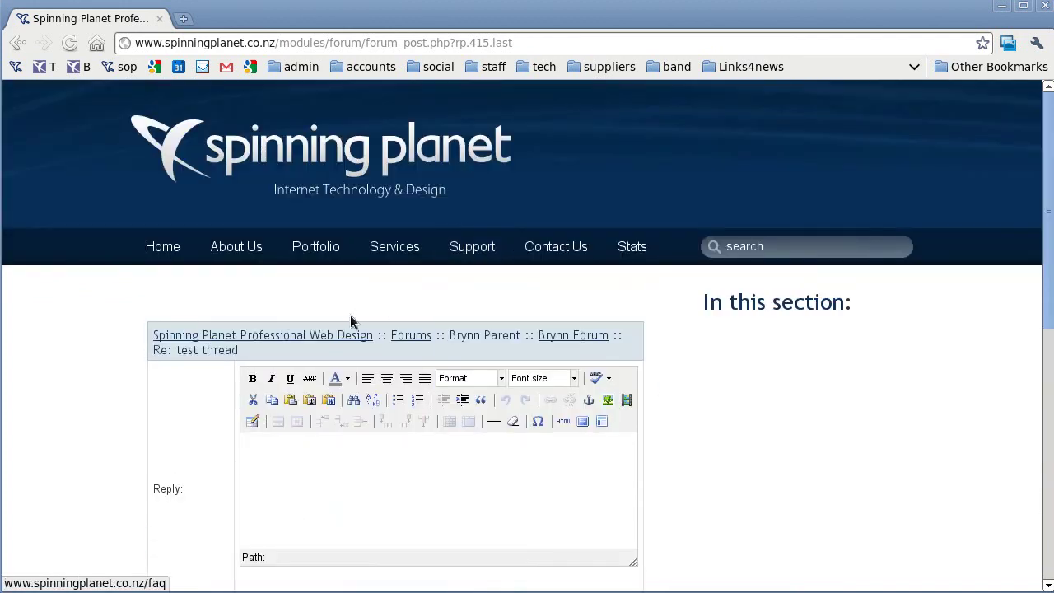